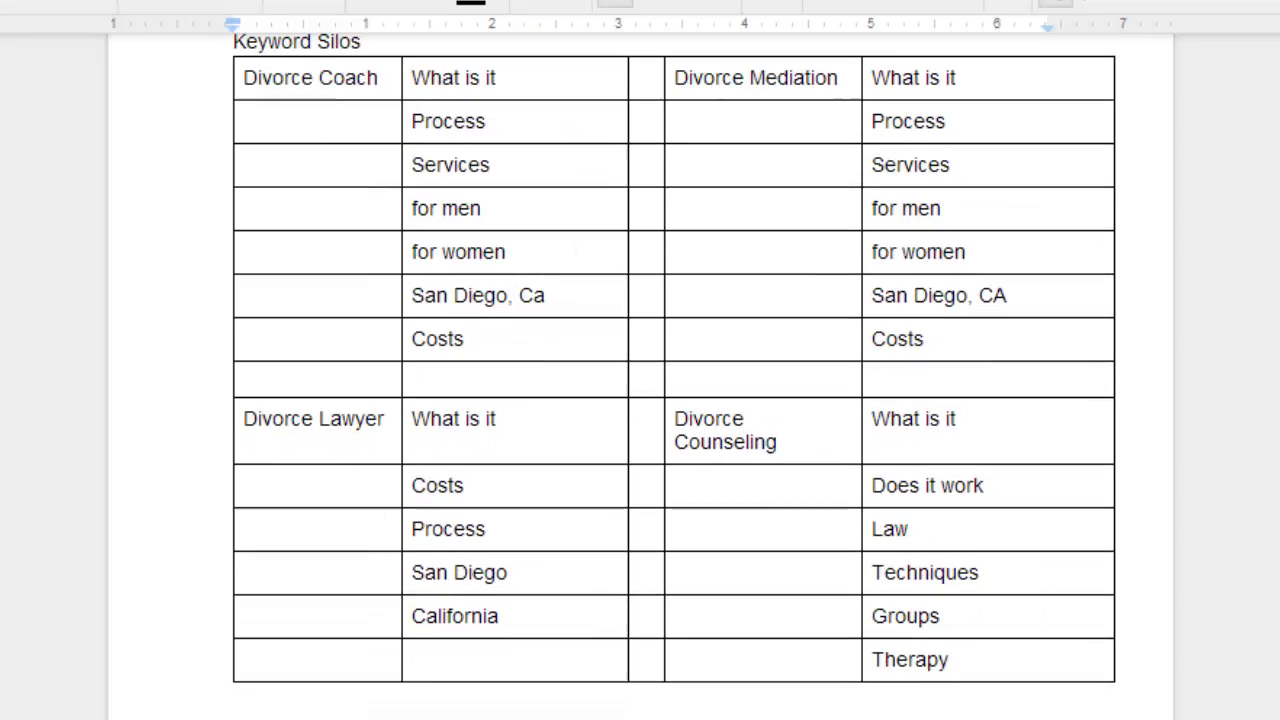
Review the Keyword Silos table, going through the topics listed under Divorce Coach.
scroll(674, 376, "up", 1)
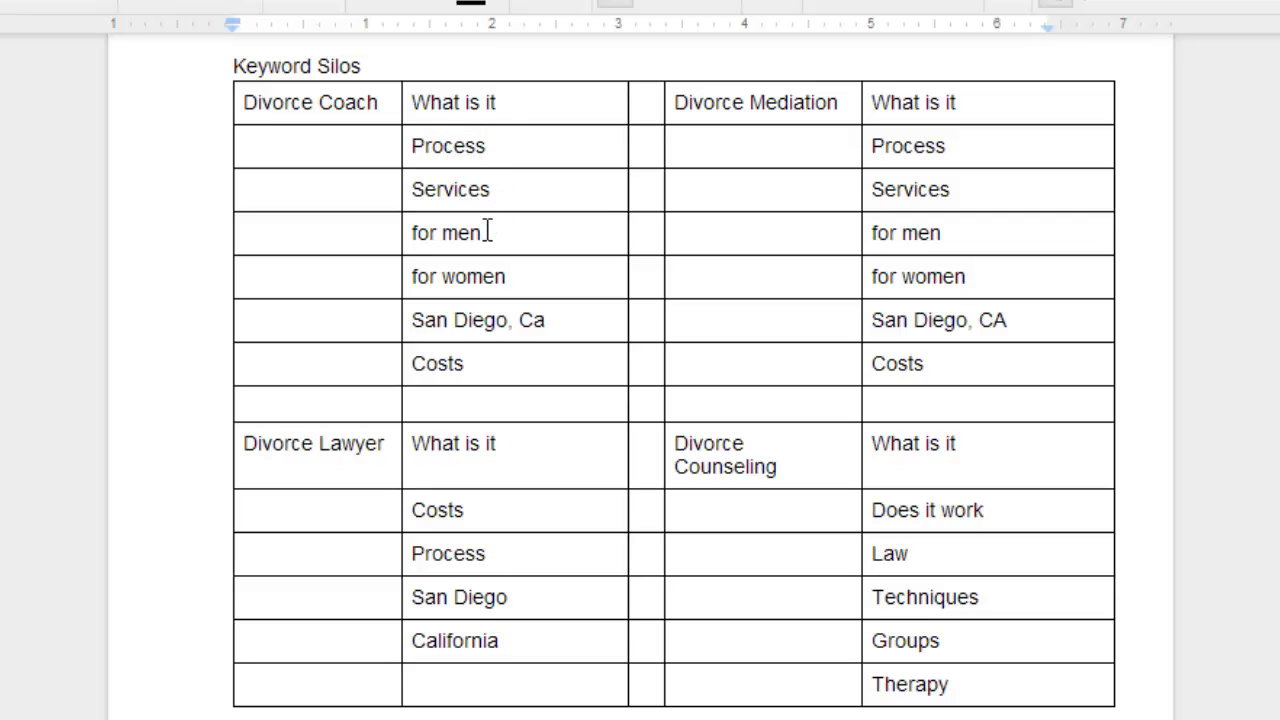
left_click(397, 98)
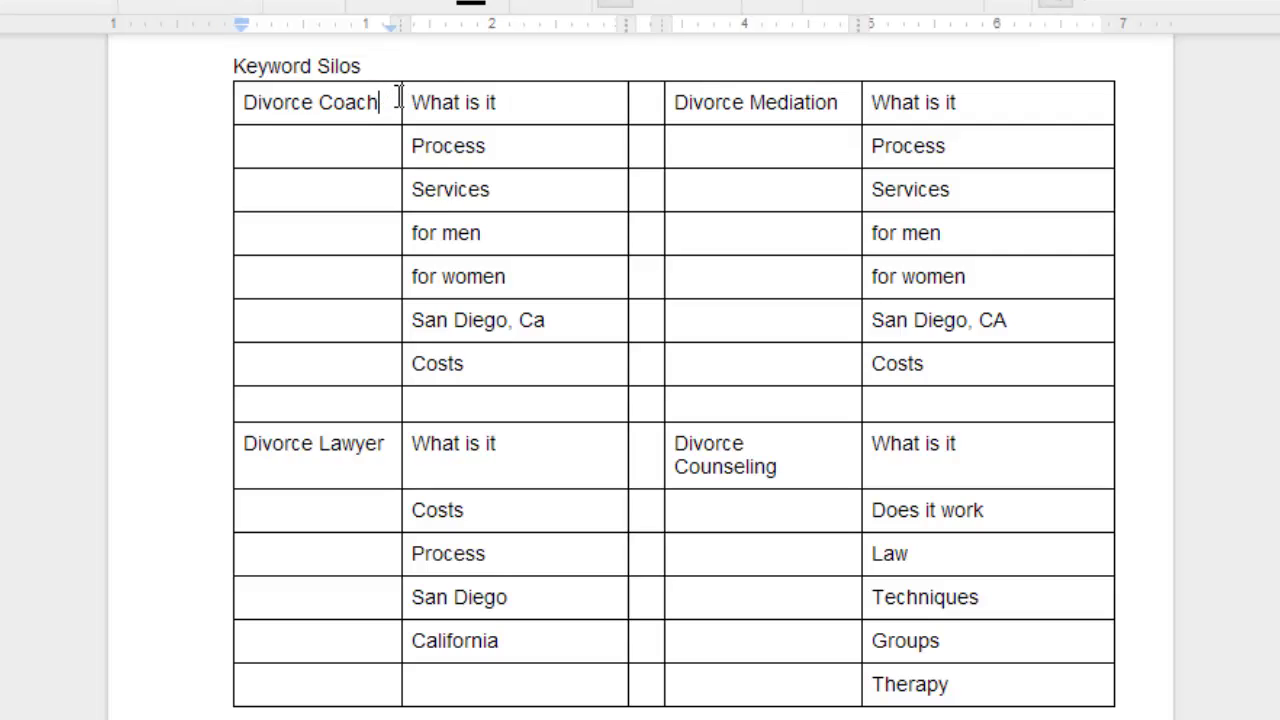
left_click(422, 100)
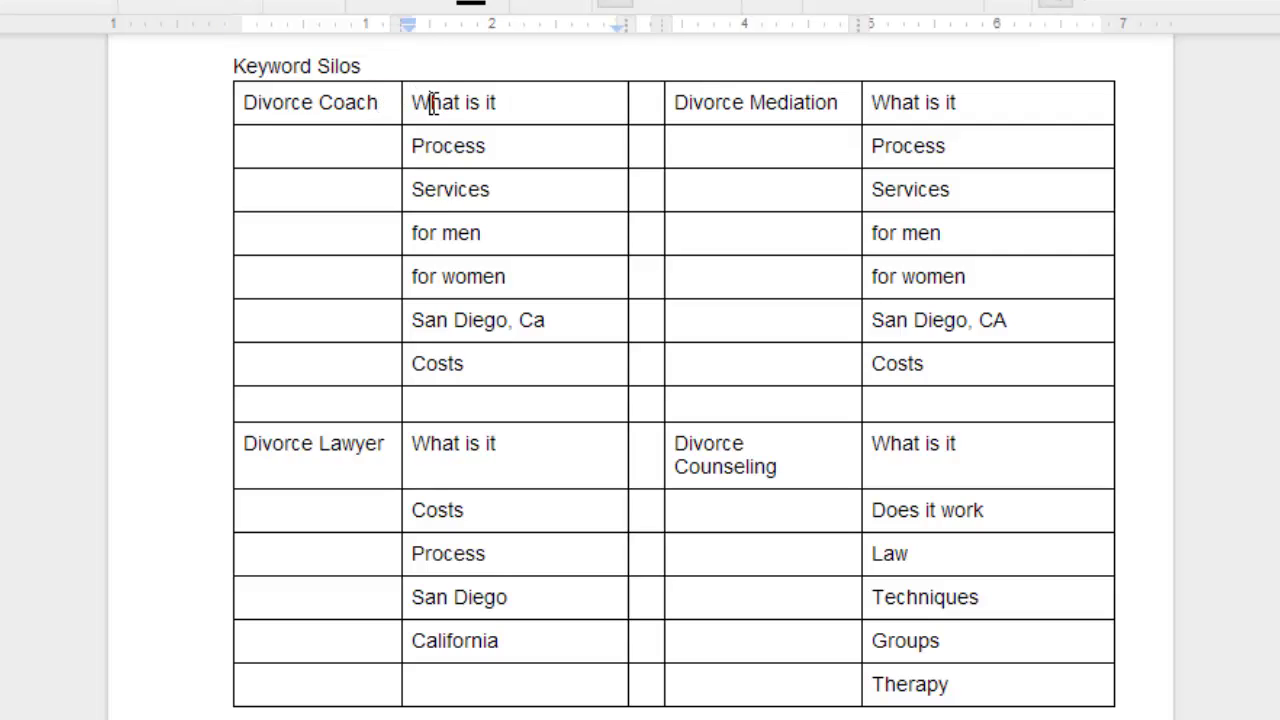
right_click(436, 192)
left_click(433, 246)
left_click(435, 276)
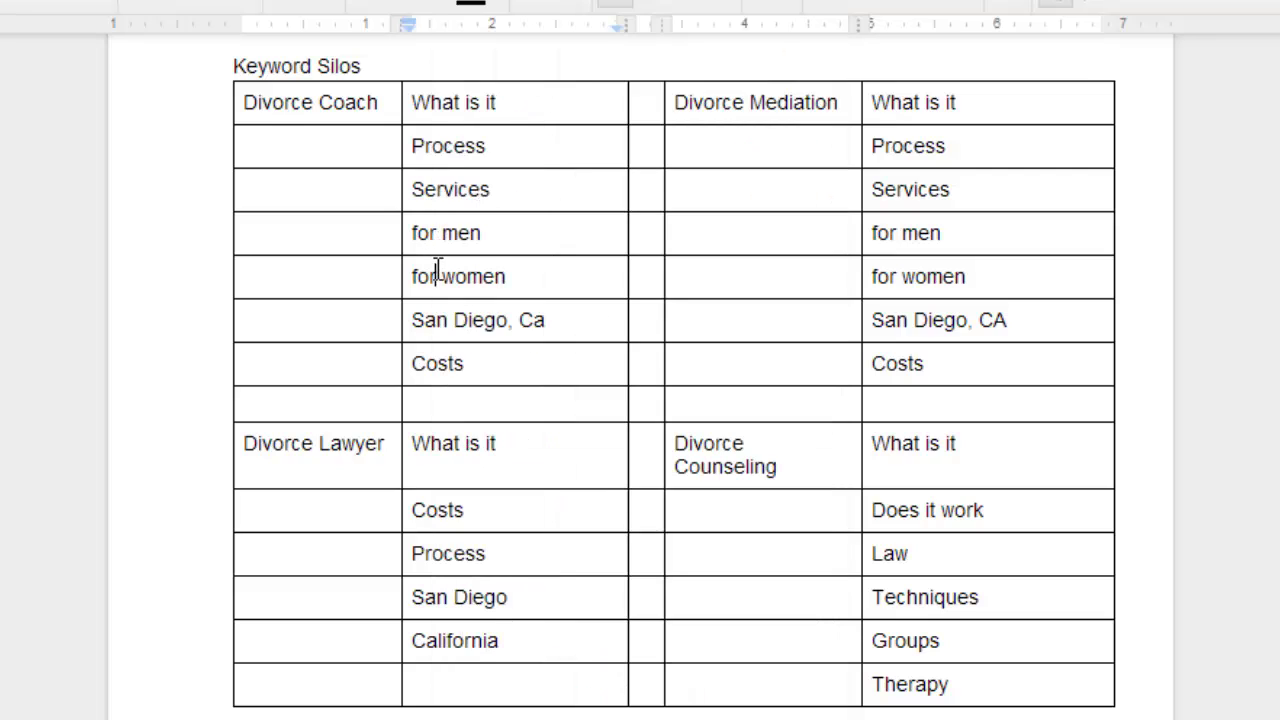
left_click(436, 318)
Review the Local Silos table of Divorce Coach city pages and compare it with the keyword silos.
scroll(1251, 528, "down", 8)
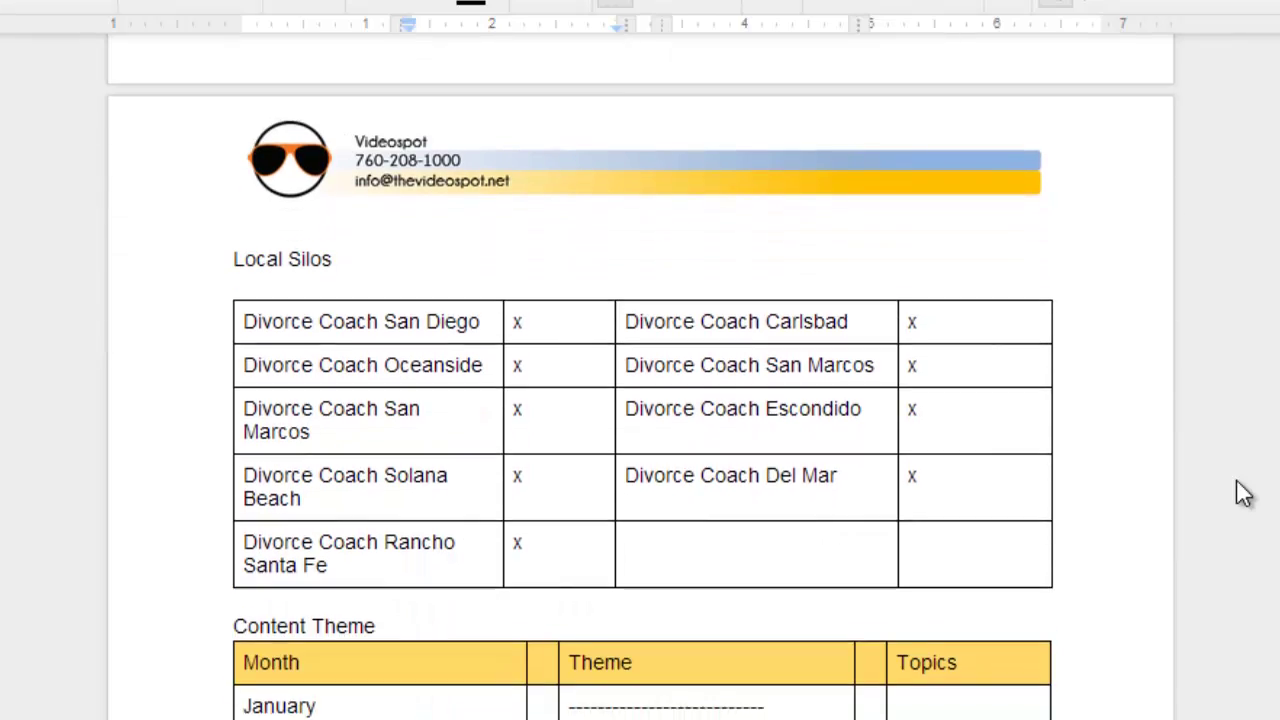
scroll(1243, 493, "down", 3)
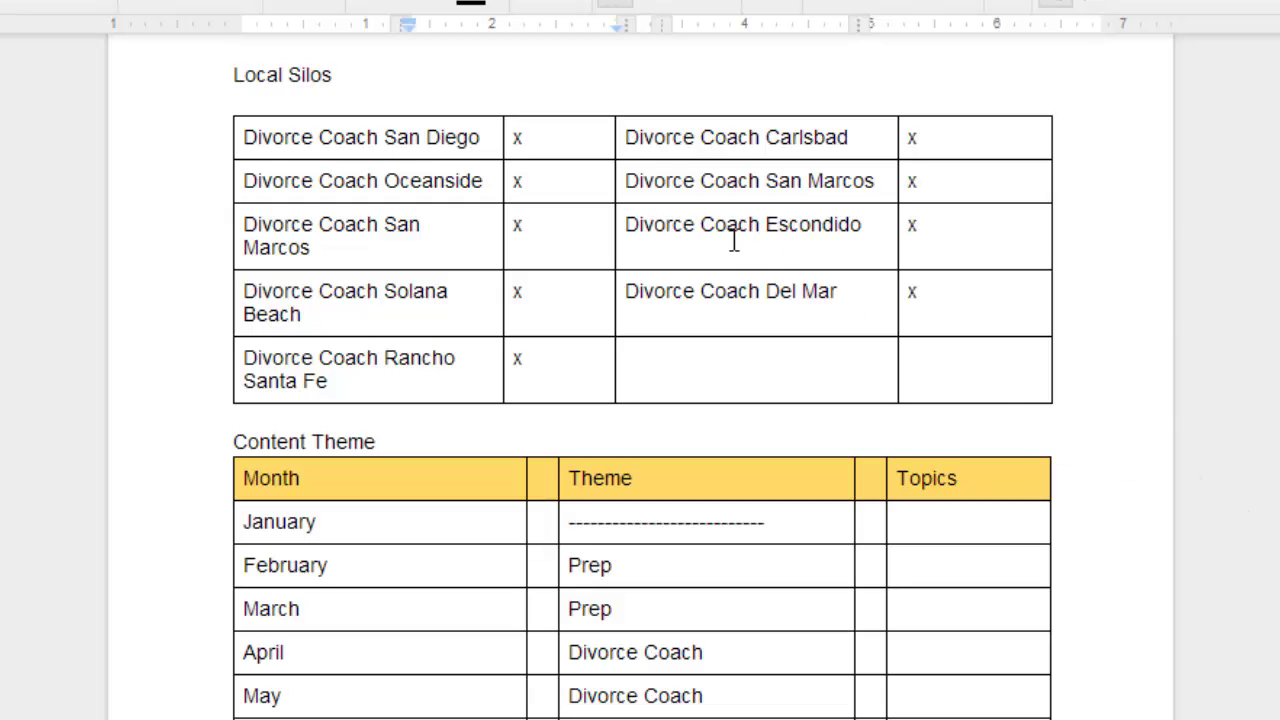
left_click(443, 137)
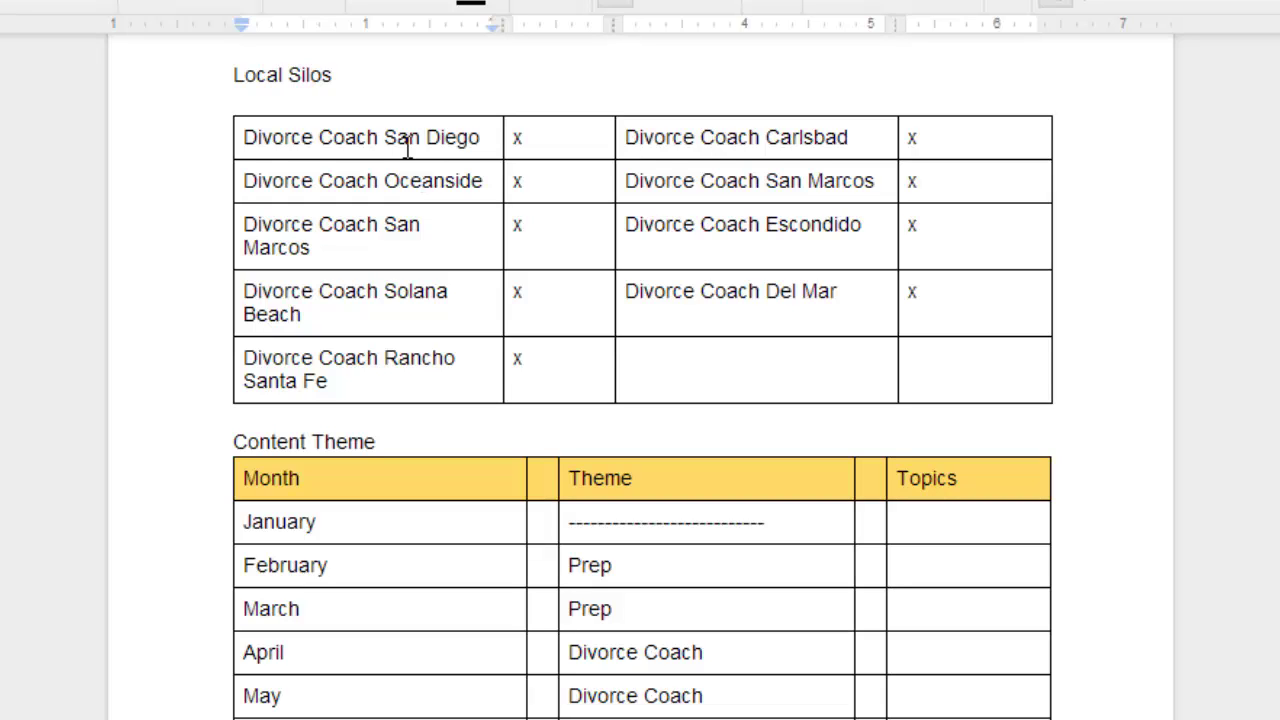
scroll(407, 147, "up", 15)
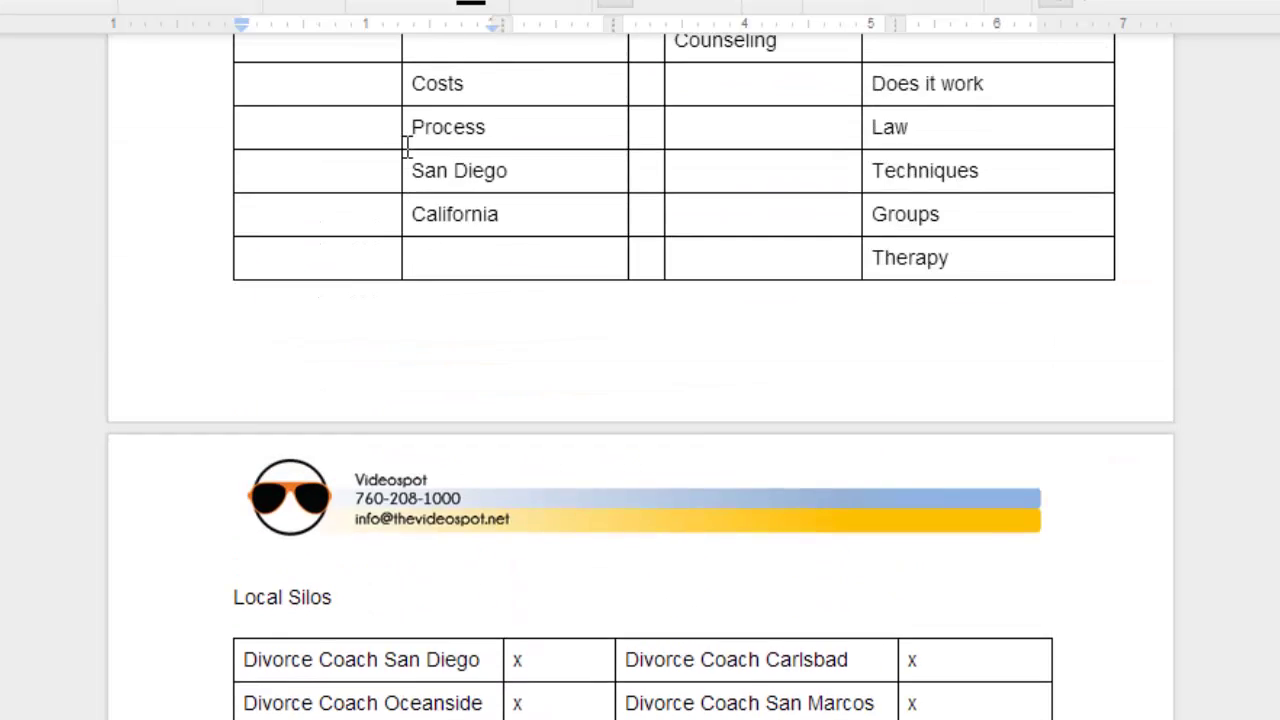
scroll(407, 147, "up", 2)
Examine the Silo Page and Sub Silo wireframes, including their section layout and closing link boxes.
scroll(408, 146, "down", 3)
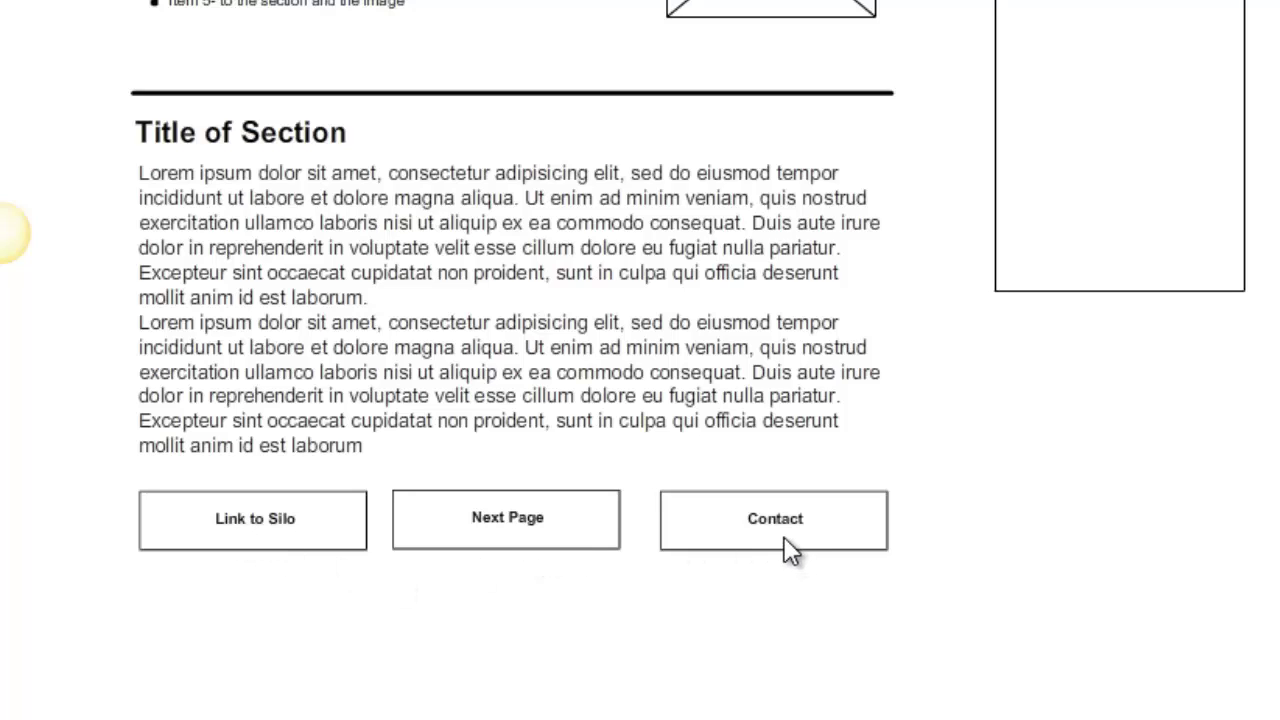
scroll(740, 403, "up", 5)
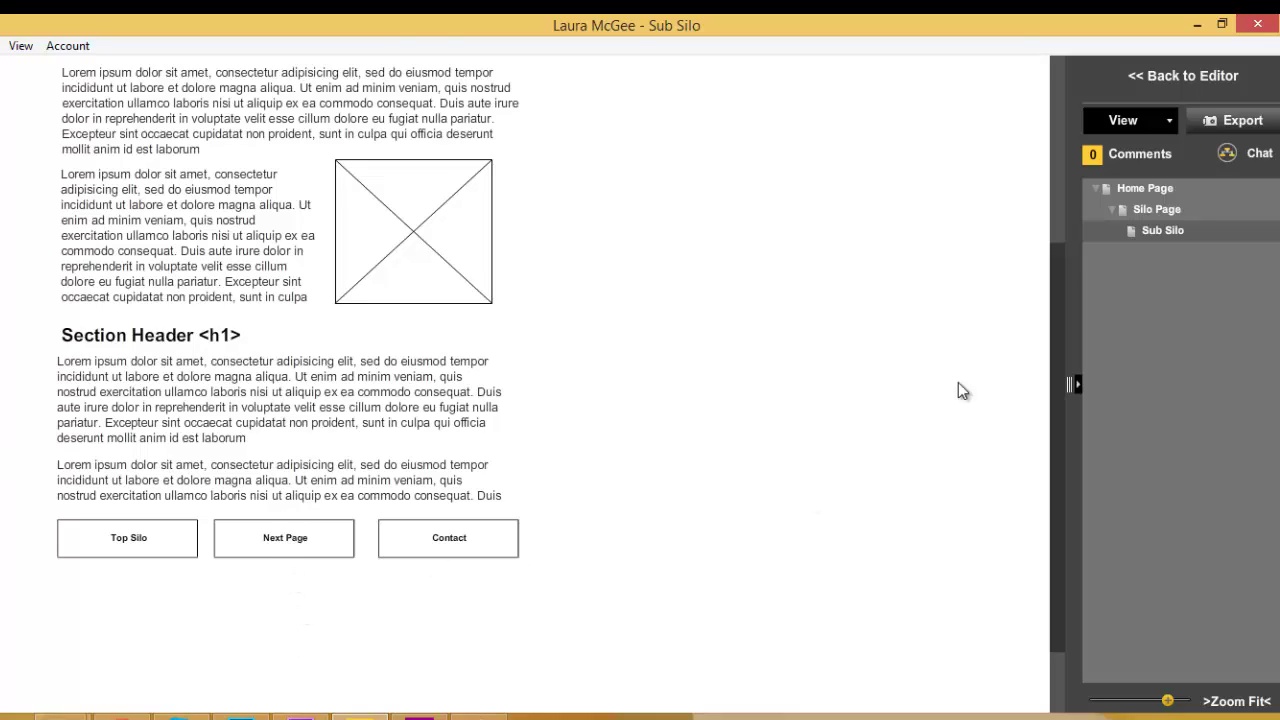
left_click_drag(1054, 291, 1059, 103)
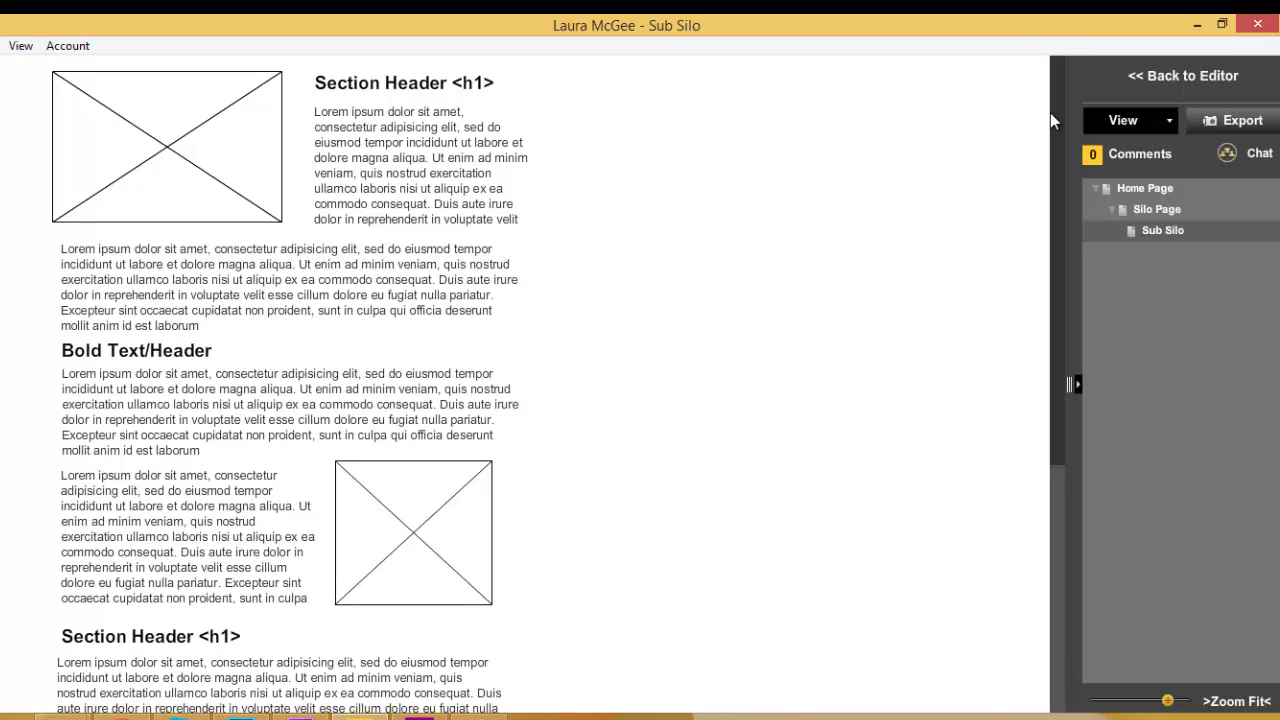
Switch to Google Drive and open the Divorce Coach_San Diego document from the Divorce Coach Silo folder.
key("alt+Tab")
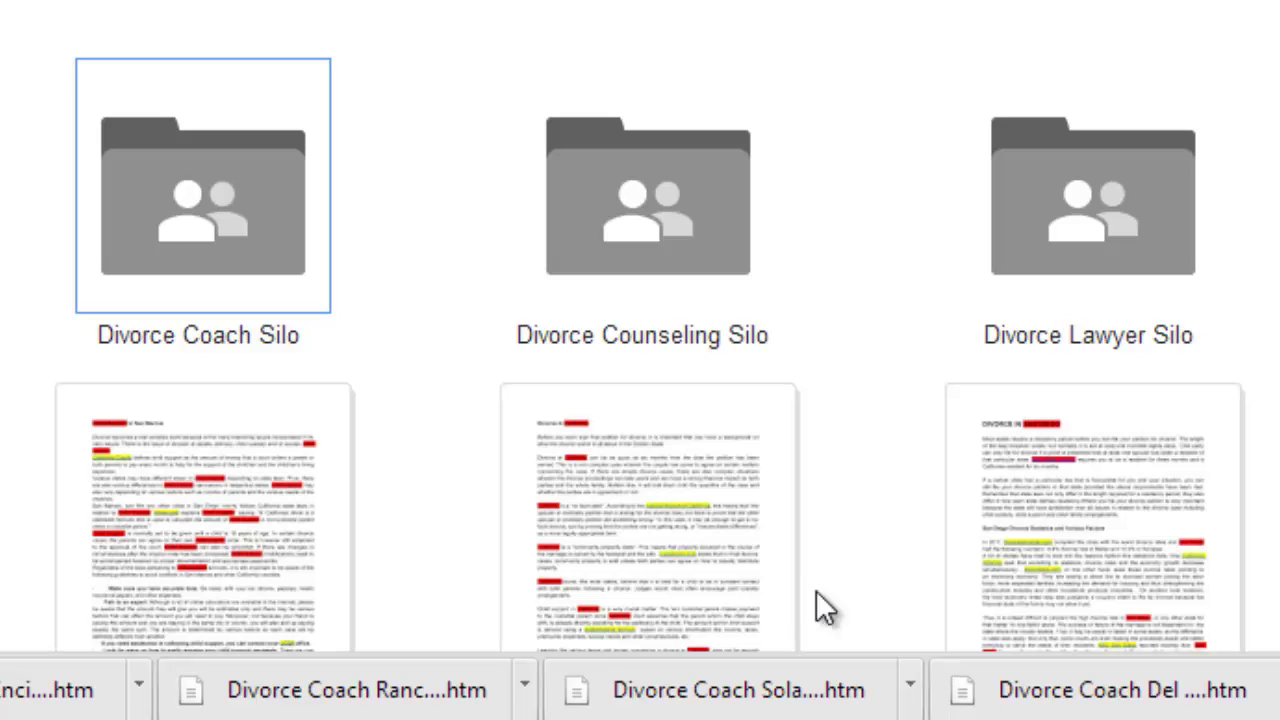
double_click(204, 242)
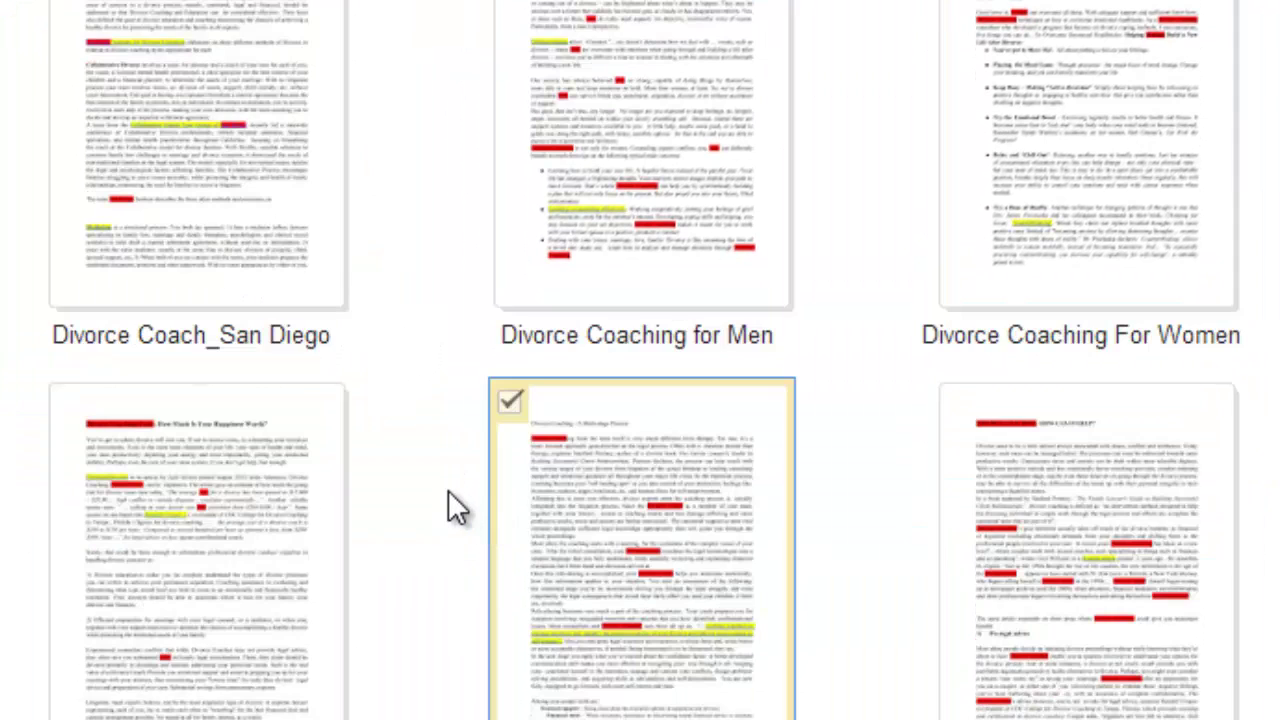
scroll(448, 500, "down", 2)
scroll(400, 291, "up", 3)
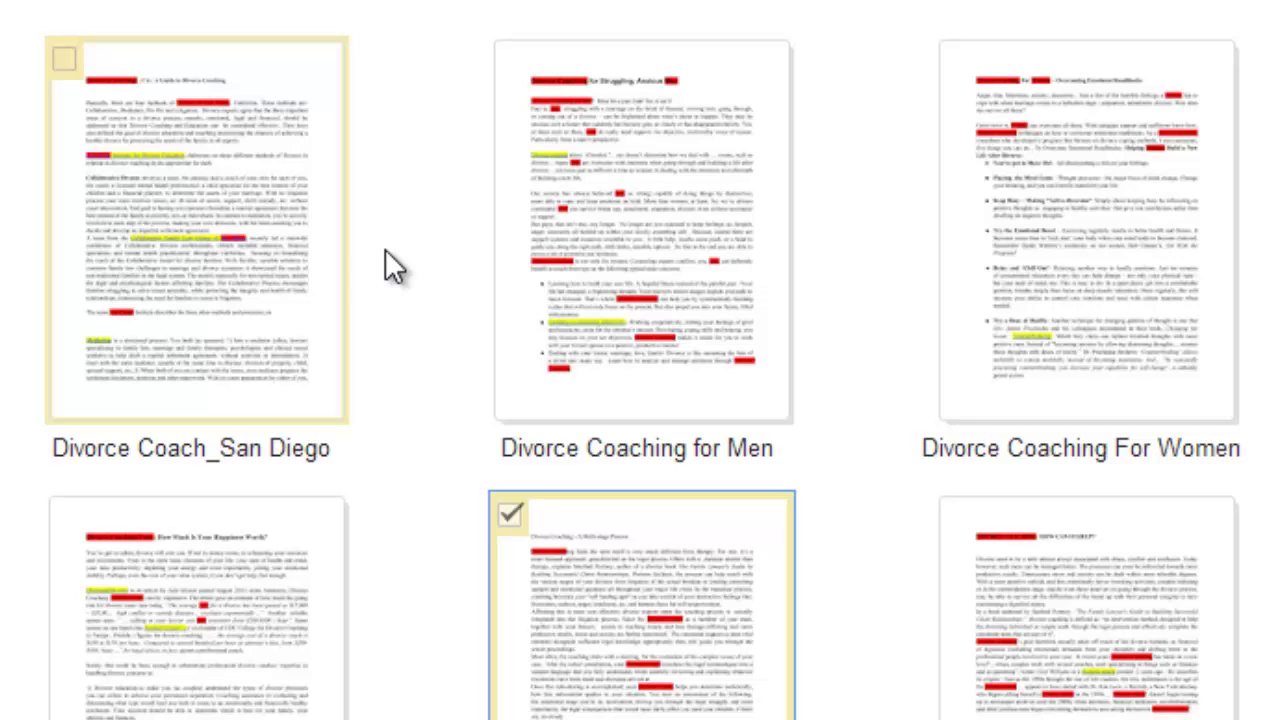
left_click(233, 236)
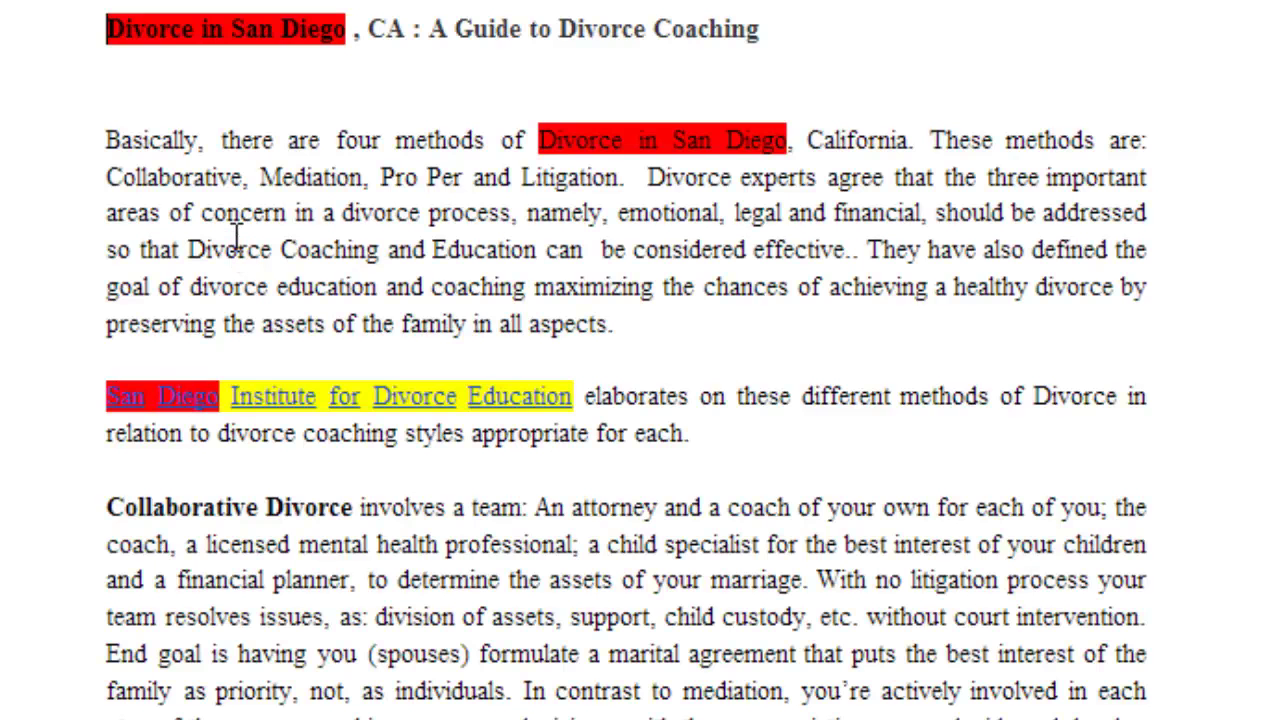
Copy the full text of the San Diego document into the body of the Divorce Coaching Silo page in WordPress and look it over.
left_click_drag(84, 41, 788, 601)
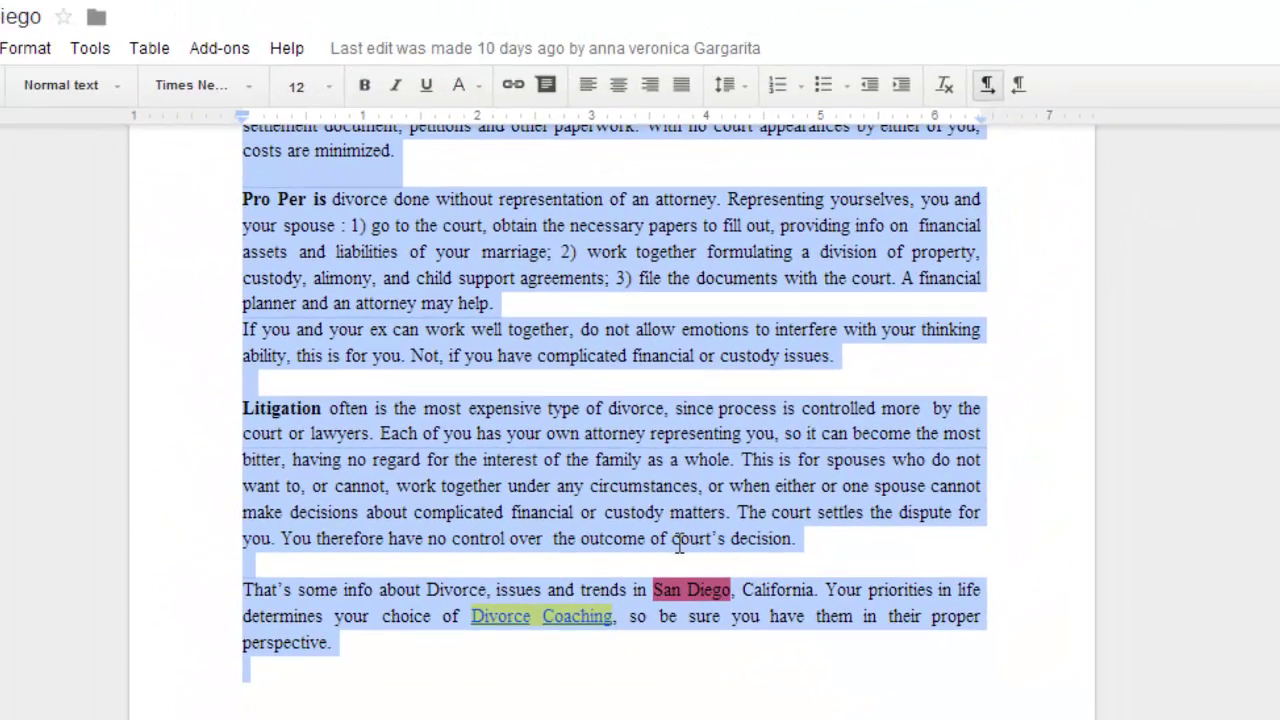
right_click(677, 542)
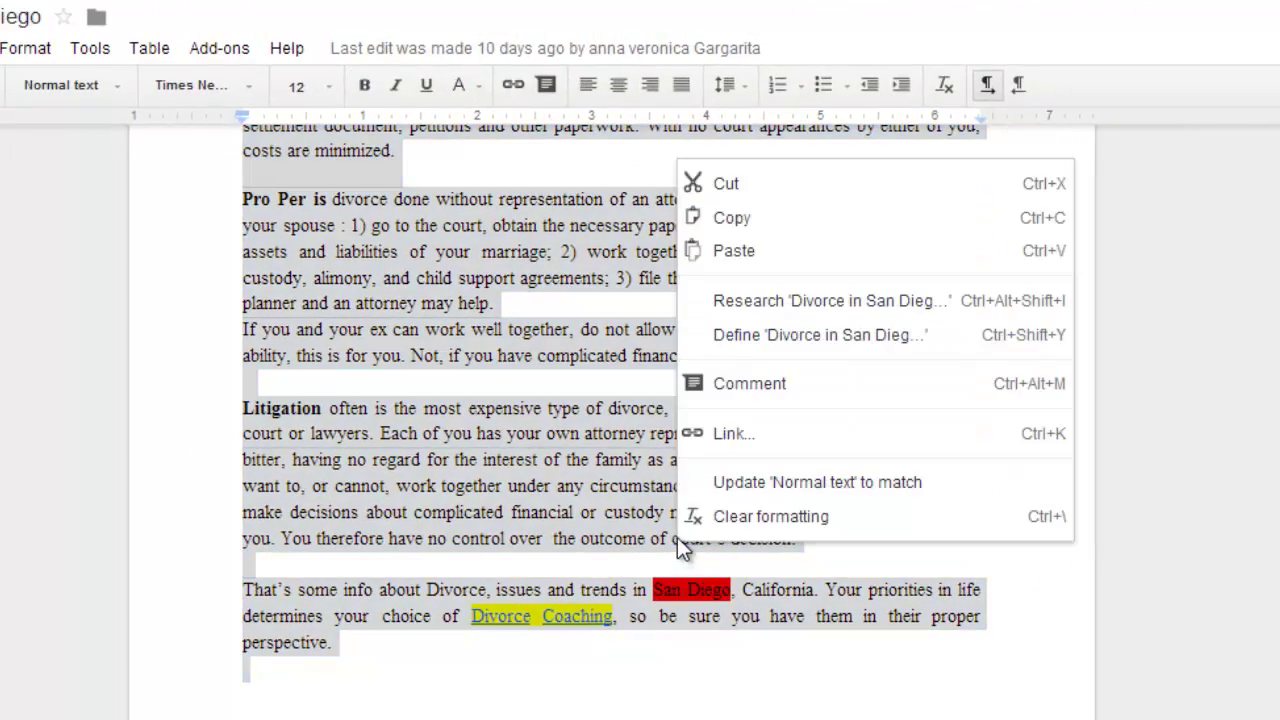
left_click(749, 232)
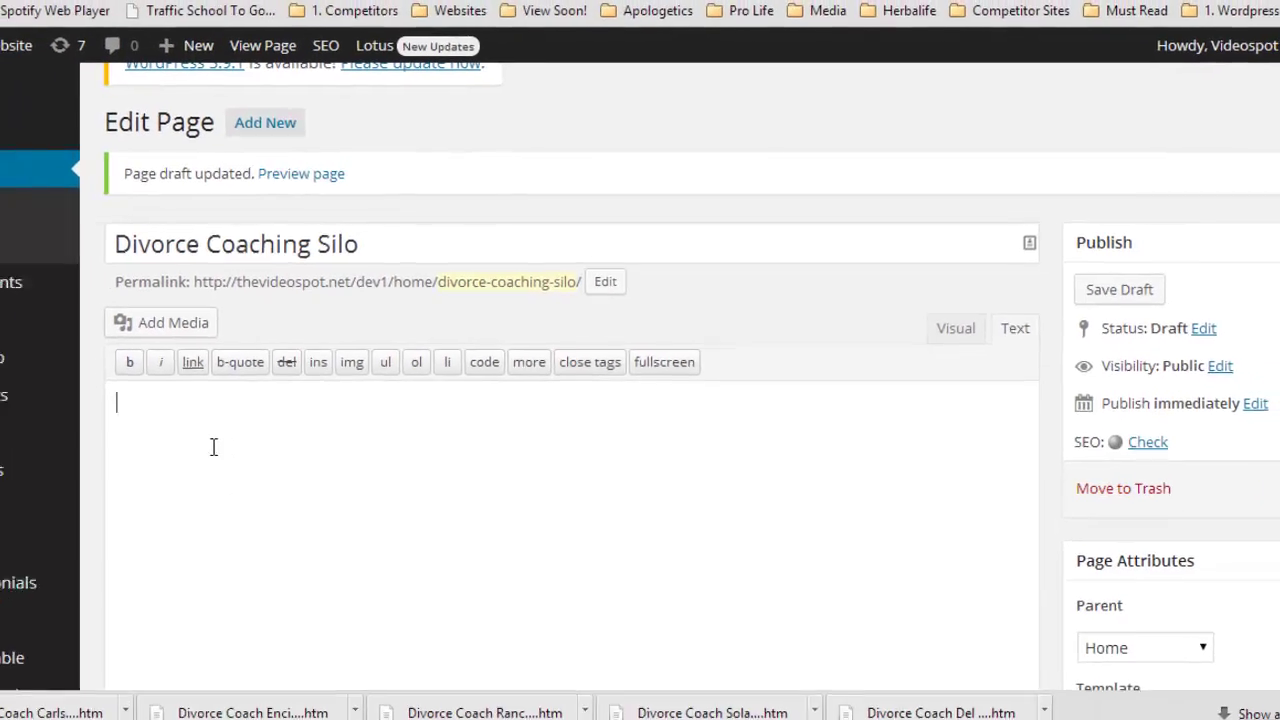
left_click(225, 443)
key("ctrl+v")
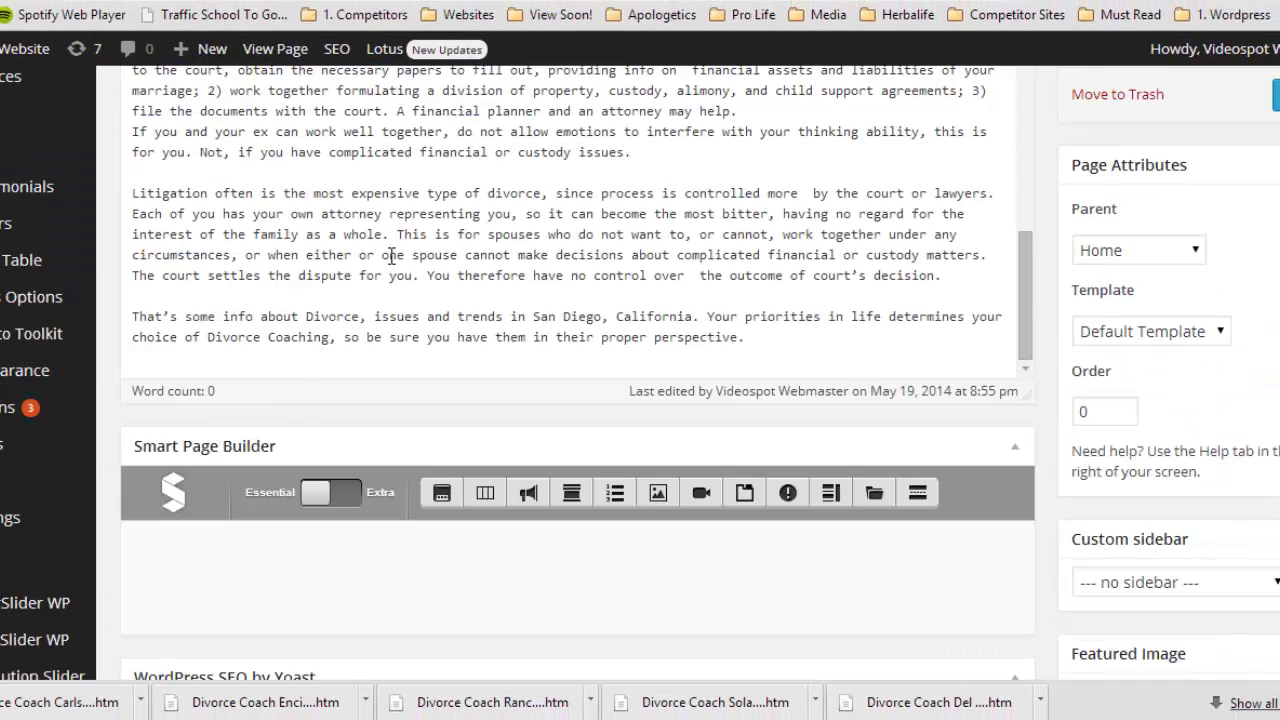
scroll(442, 238, "up", 3)
scroll(442, 238, "up", 10)
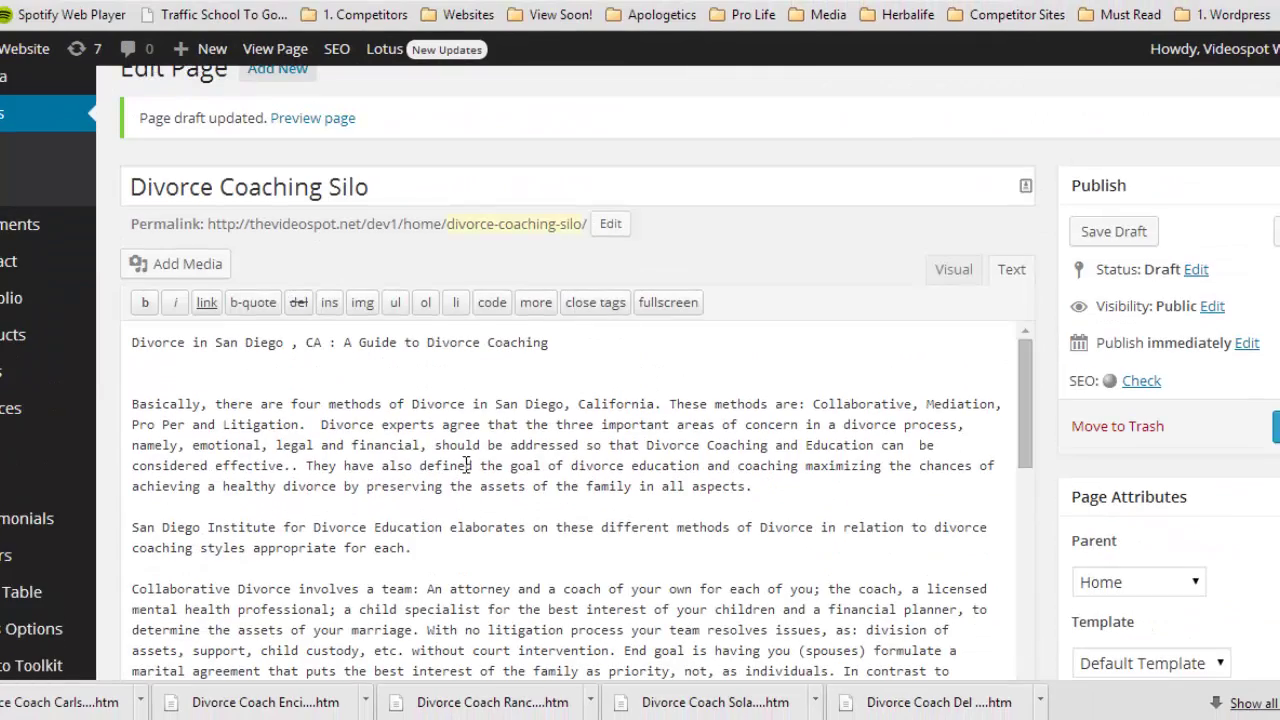
scroll(200, 490, "down", 3)
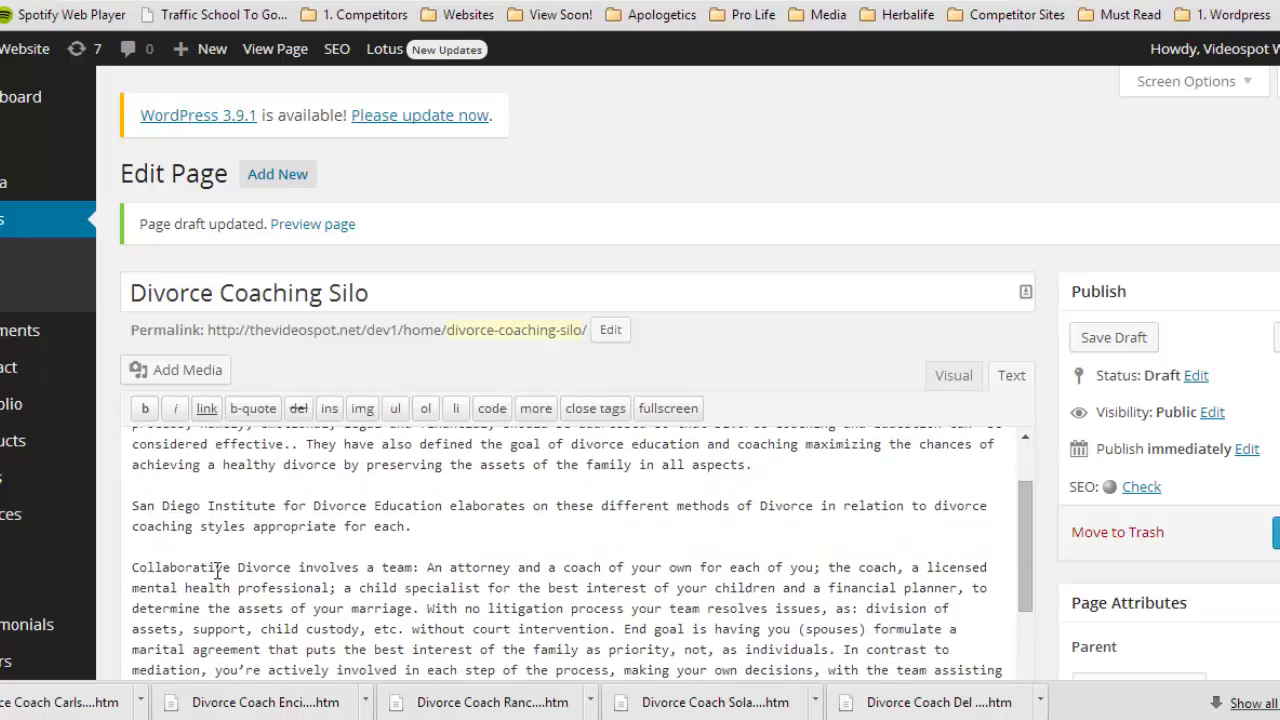
scroll(216, 566, "down", 10)
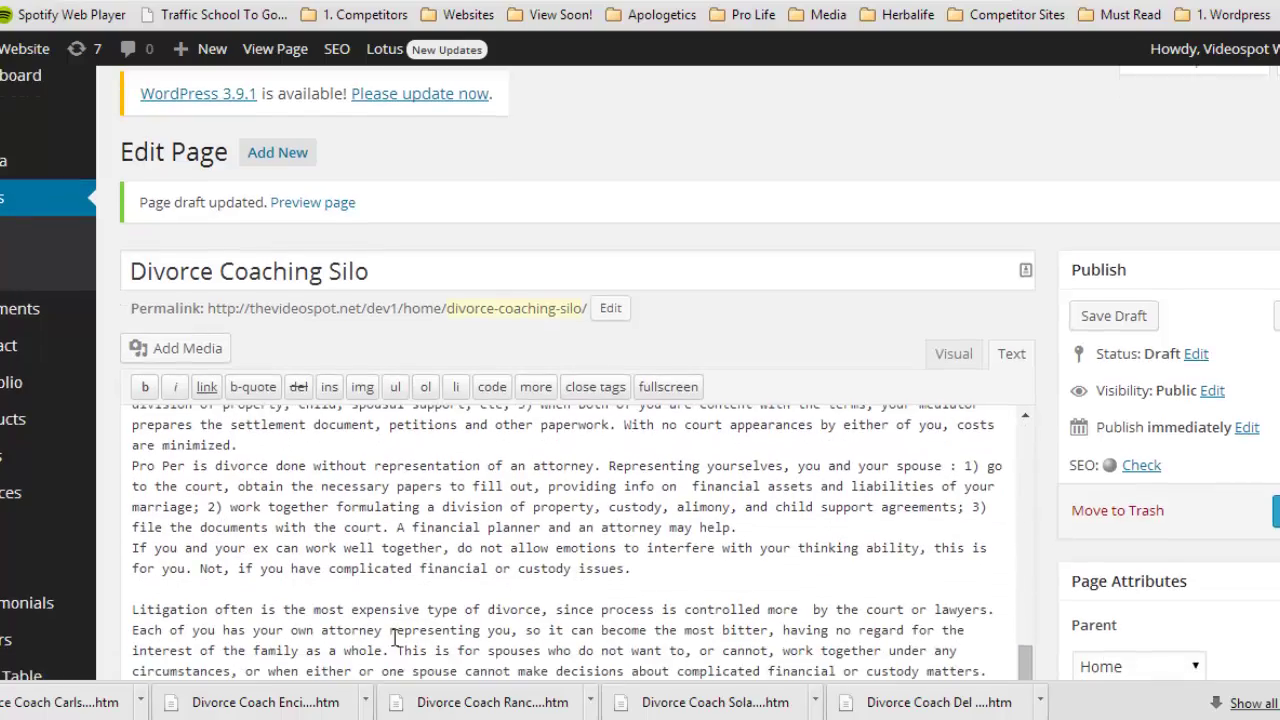
scroll(396, 646, "down", 1)
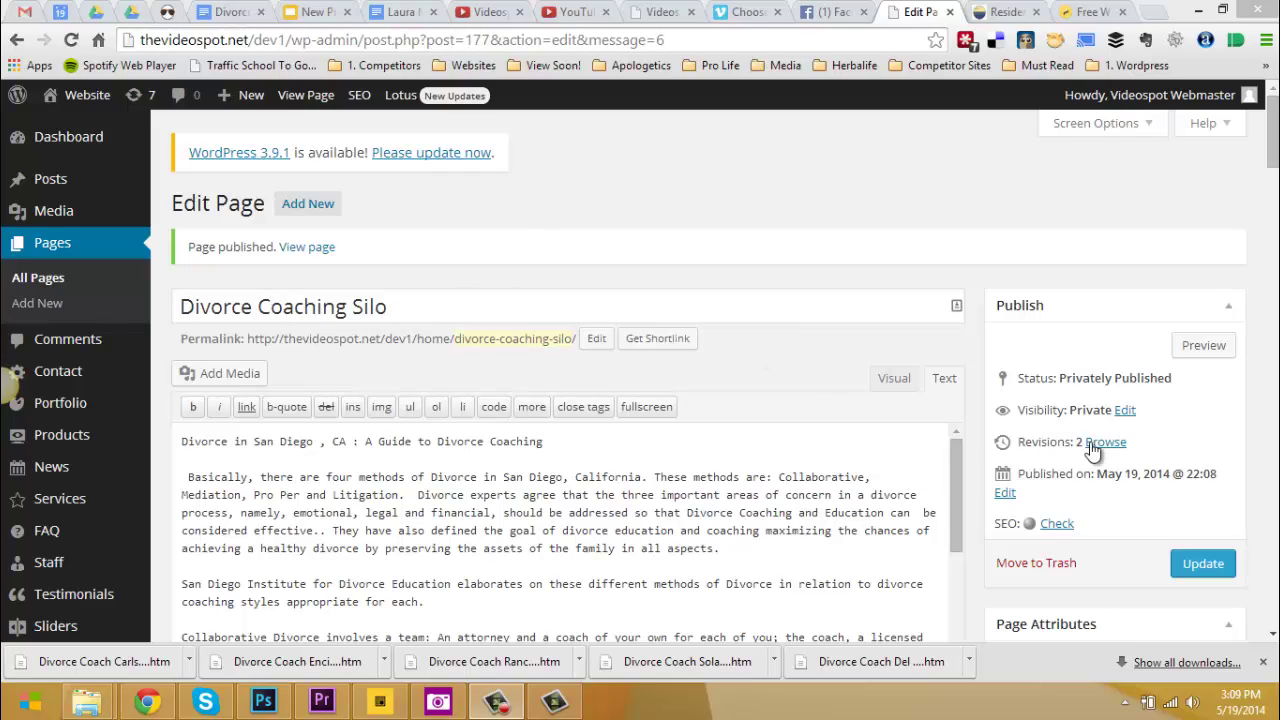
Add a new WordPress page and enter the title "Divorce Coach Process".
left_click(50, 246)
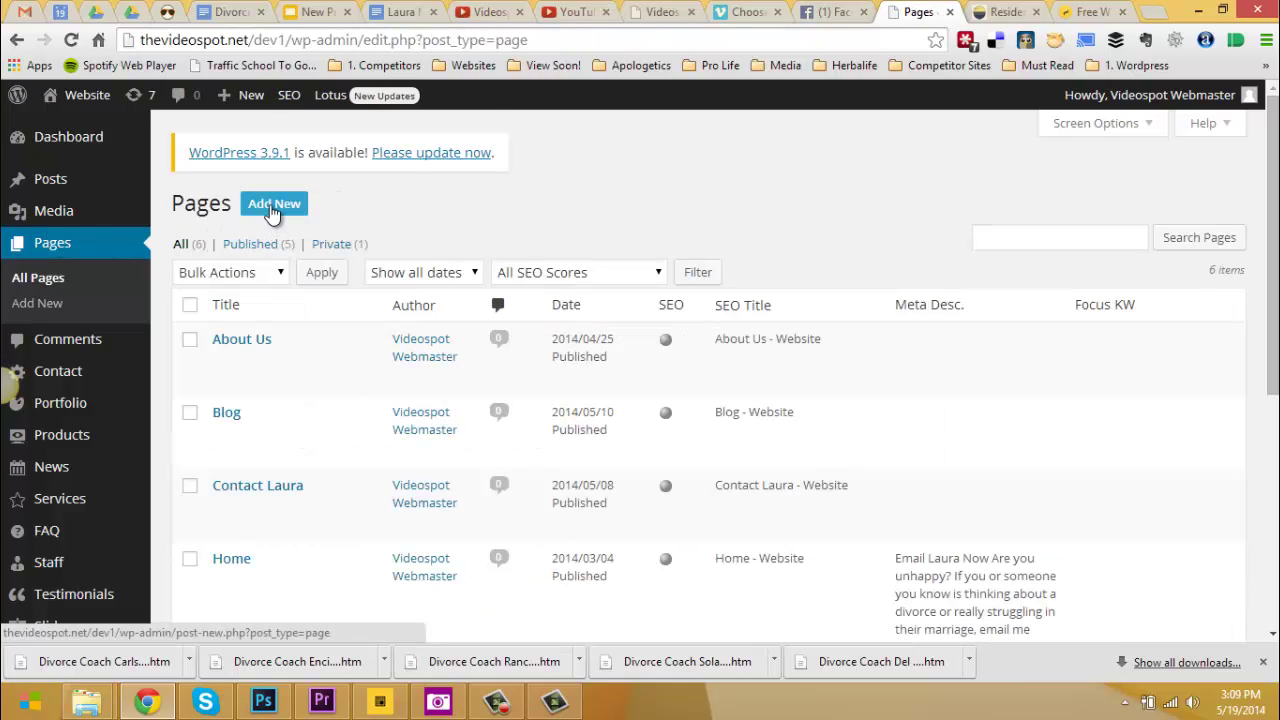
left_click(272, 210)
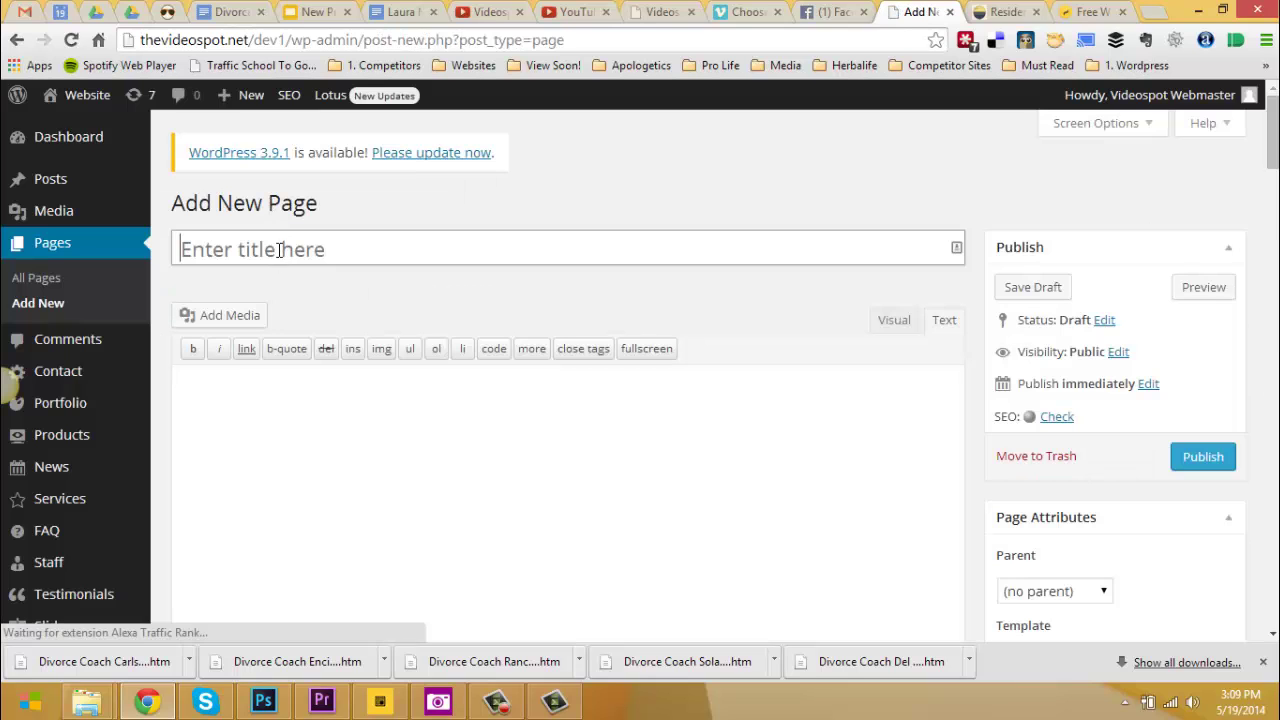
left_click(280, 250)
type("Divorce ")
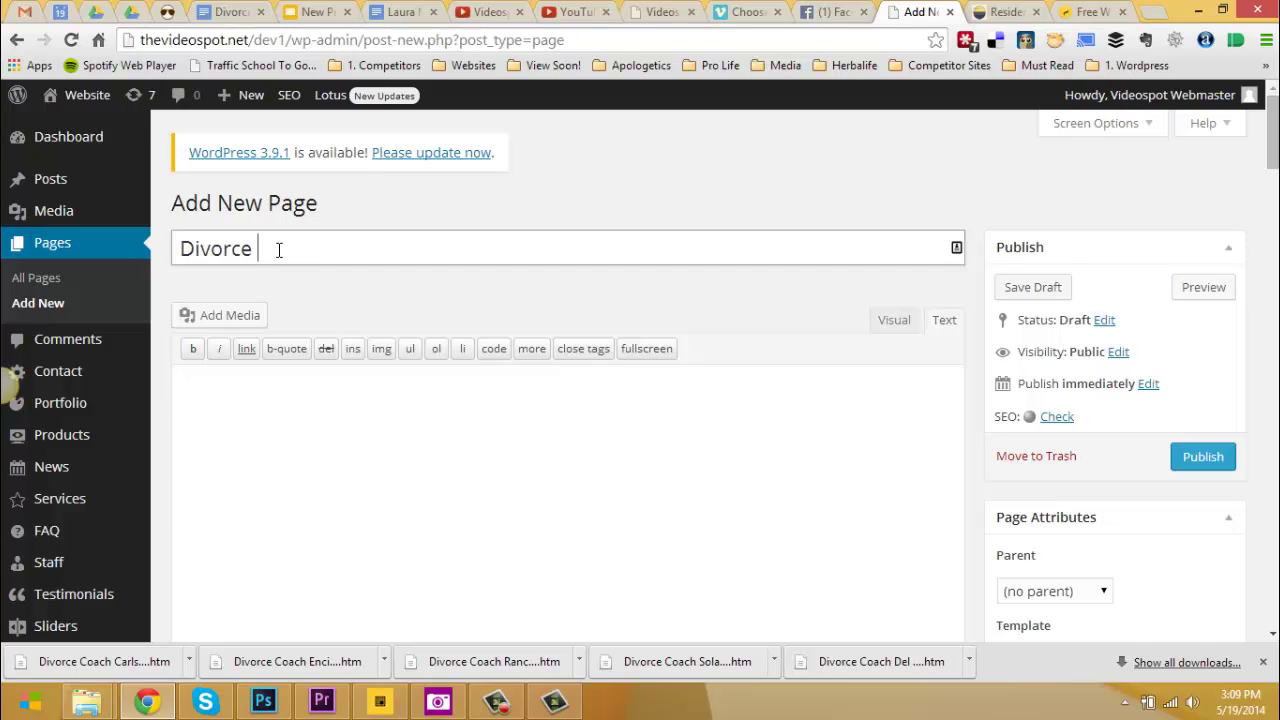
type("Coach Process")
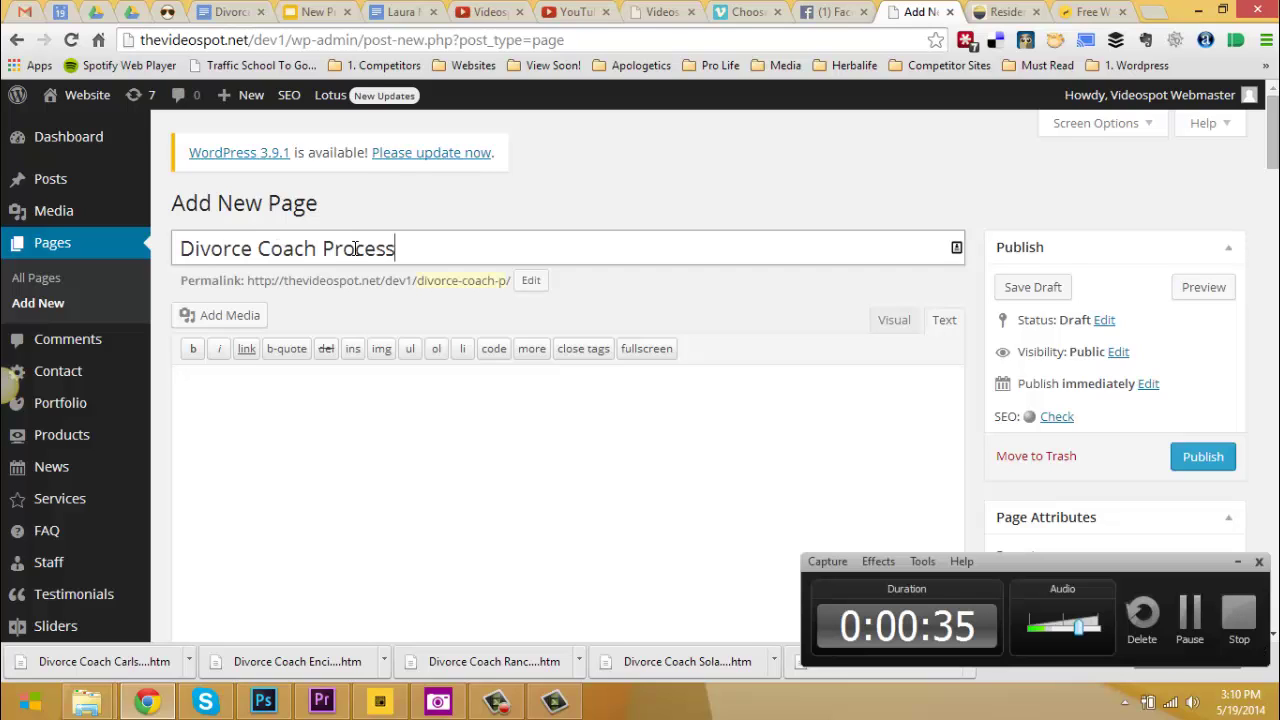
Replace "Process" in the new page's title with "What it is".
key("BackSpace")
key("BackSpace")
key("BackSpace")
key("BackSpace")
key("BackSpace")
key("BackSpace")
key("BackSpace")
type("What is is")
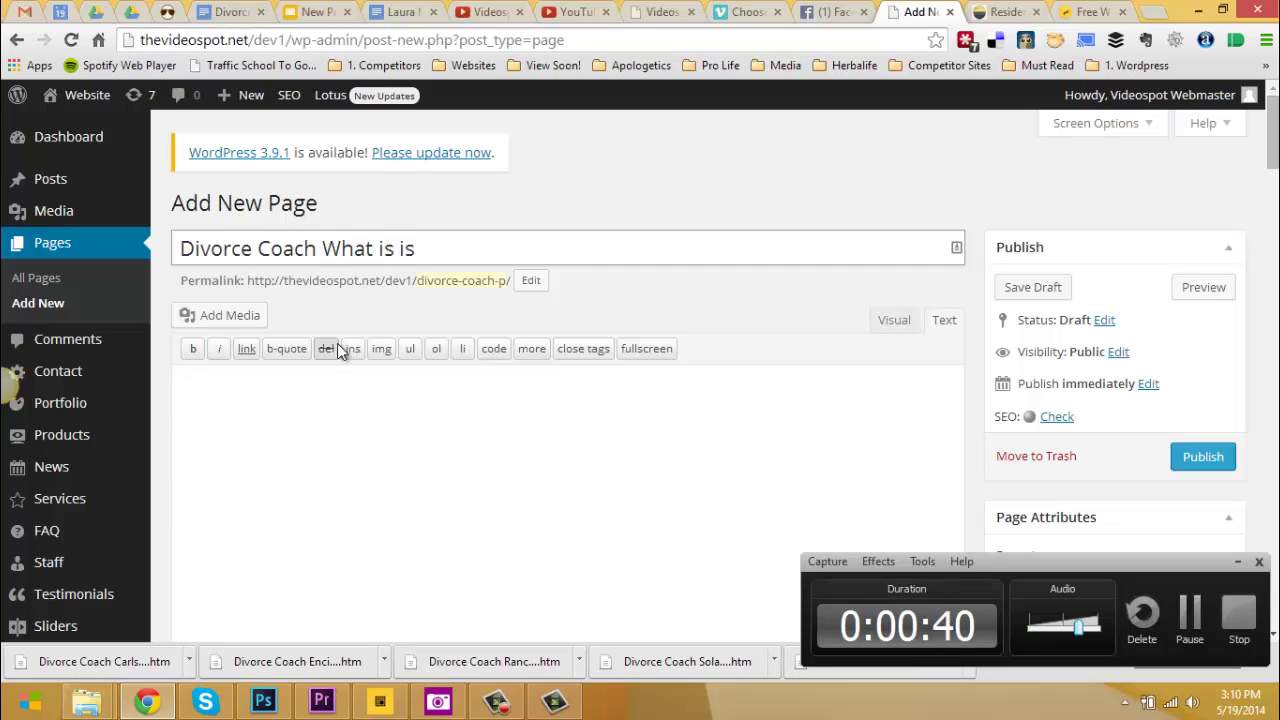
right_click(414, 414)
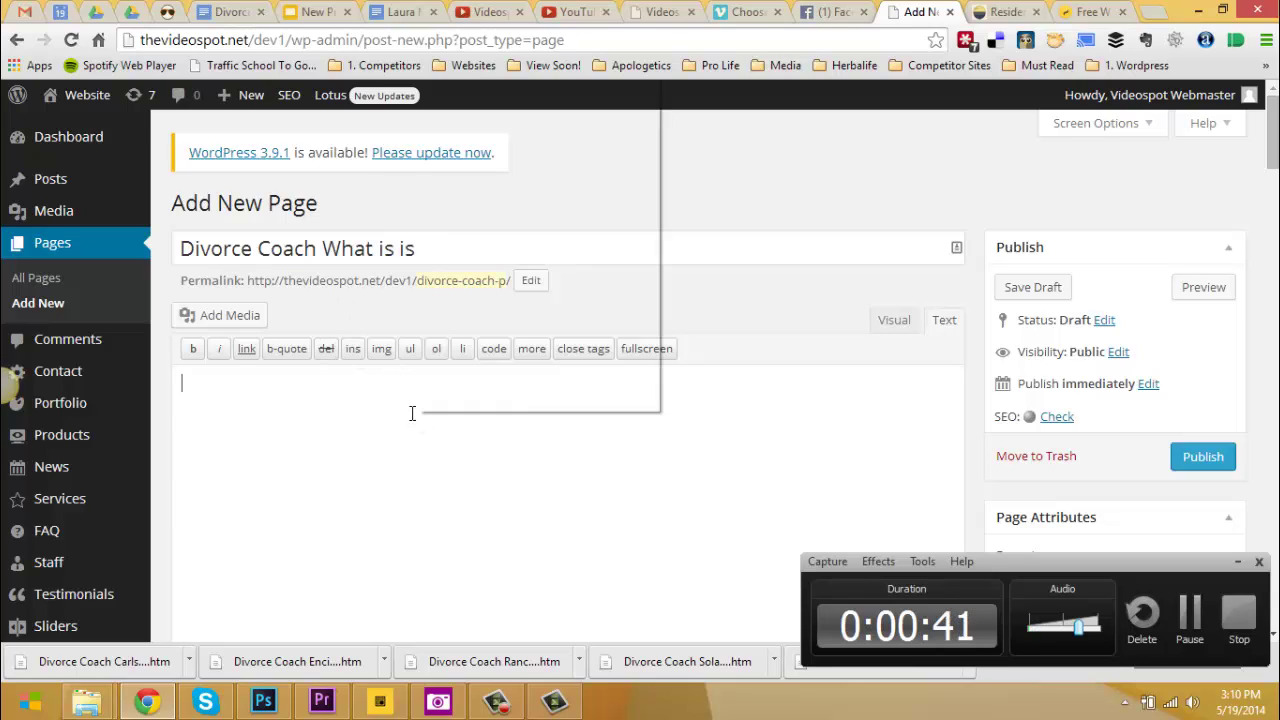
left_click(381, 249)
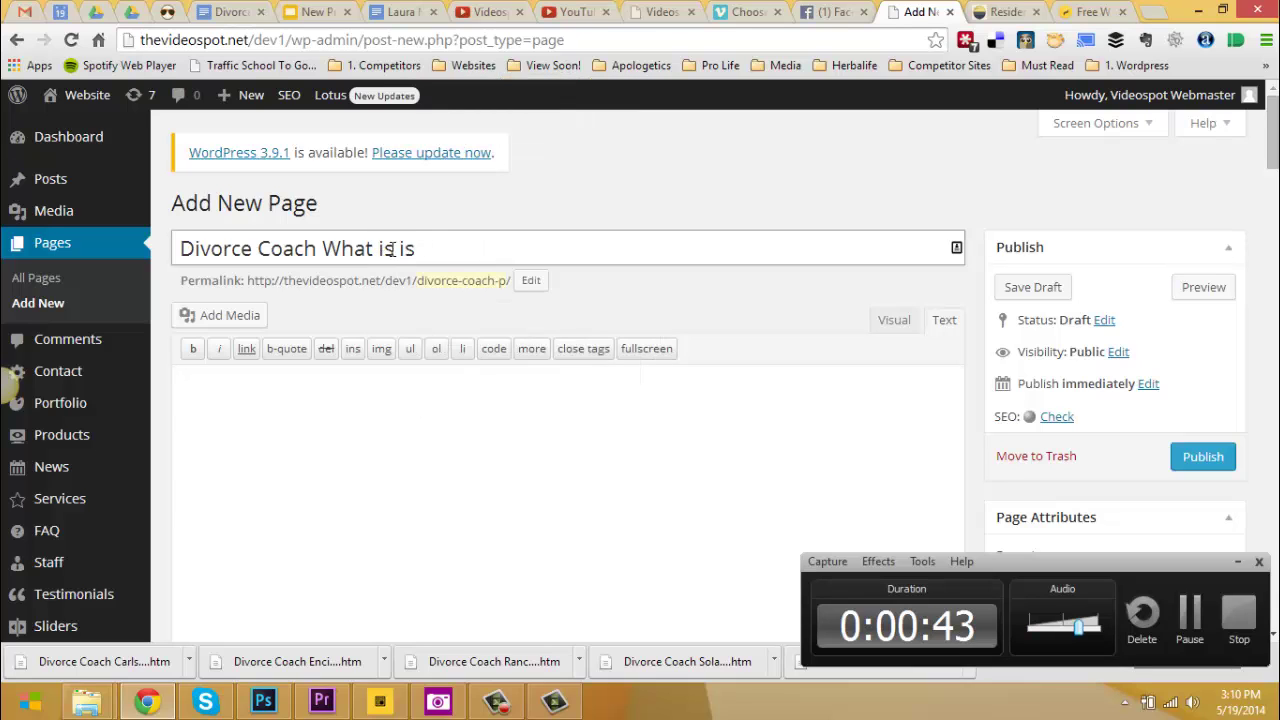
left_click(391, 248)
key("BackSpace")
type("t")
Return to the Divorce Coach Silo folder in Google Drive and open the document "DIVORCE COACHING_what is it".
left_click(213, 15)
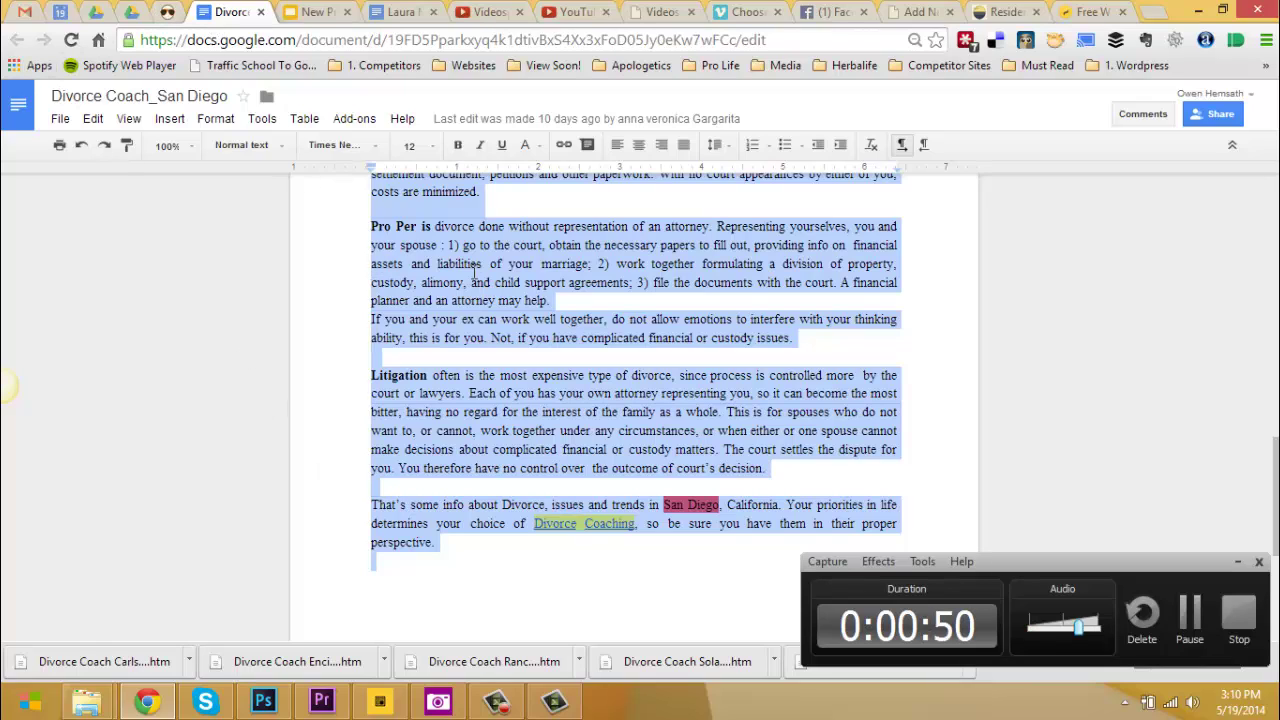
left_click(132, 14)
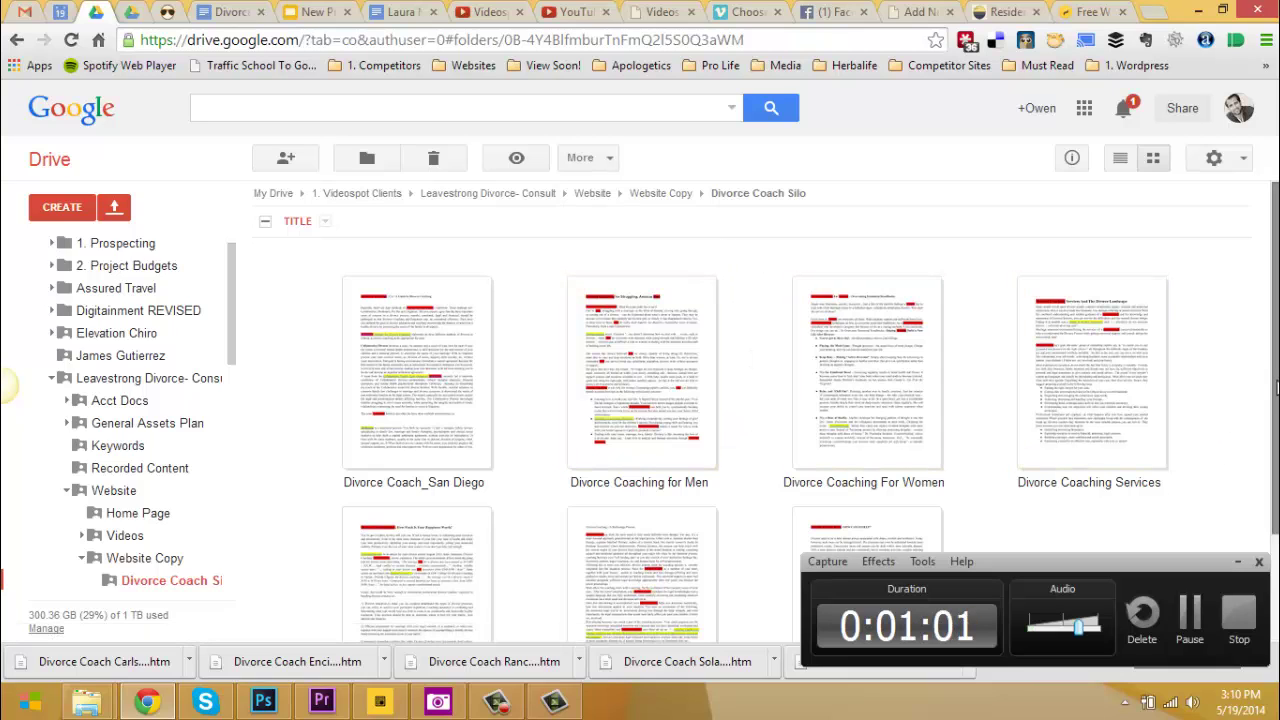
scroll(1257, 377, "down", 2)
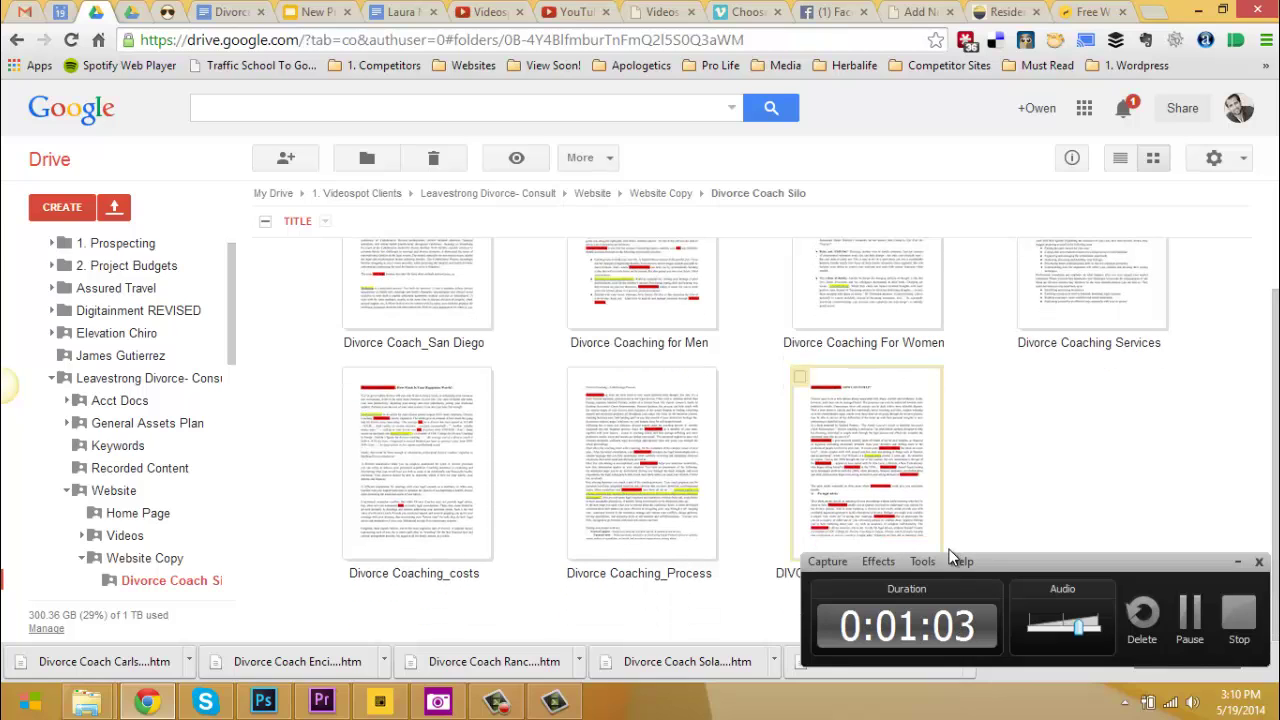
left_click_drag(1038, 560, 1024, 640)
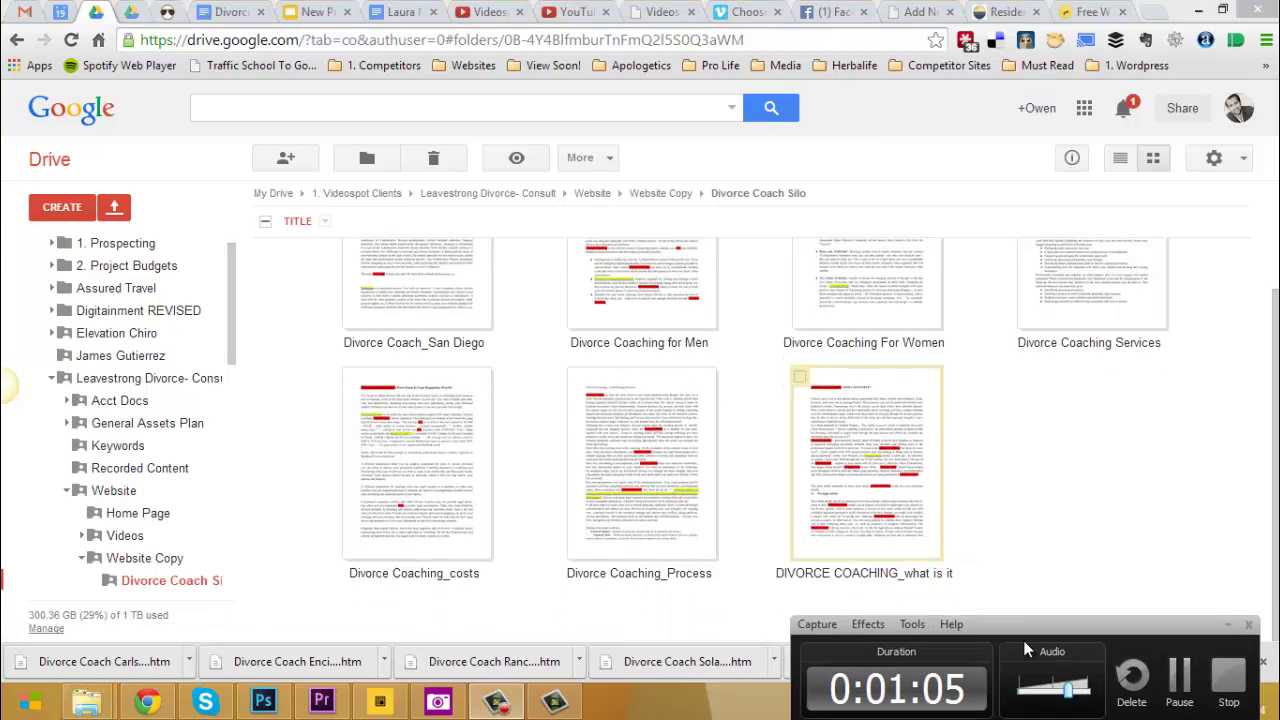
left_click(864, 487)
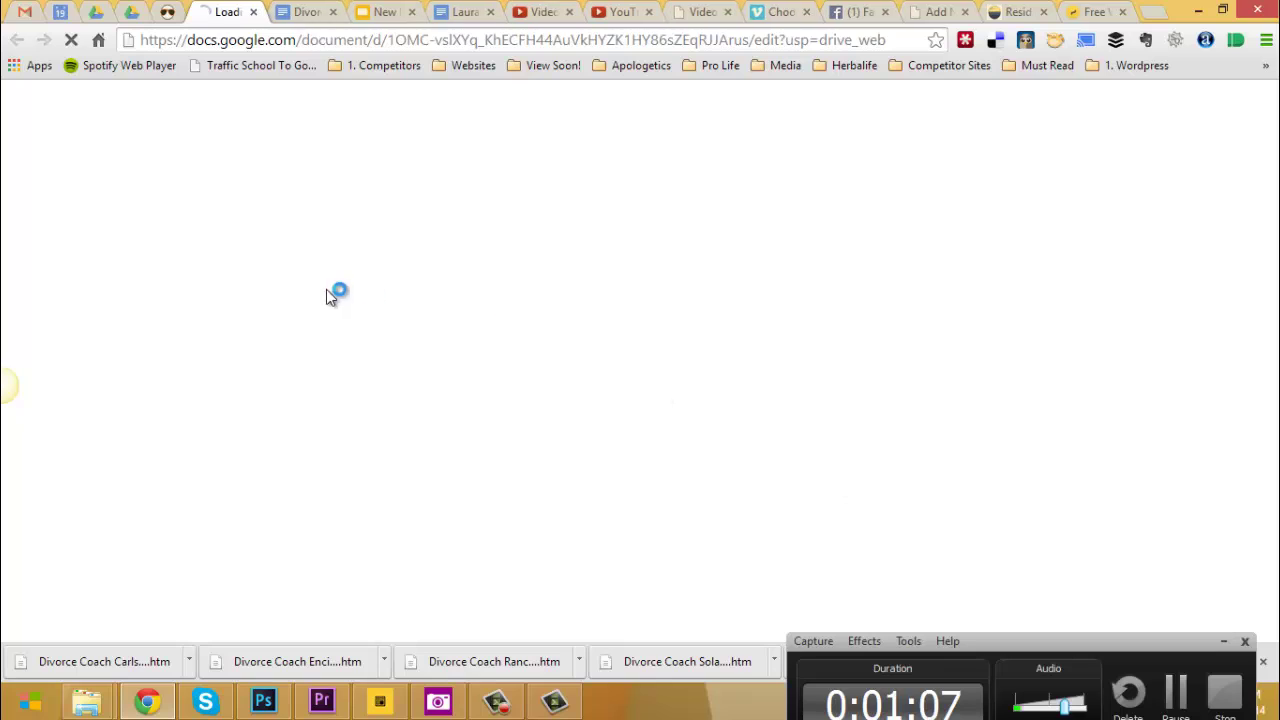
Copy the full text of the "DIVORCE COACHING_what is it" document into the body of the new "Divorce Coach What it is" WordPress page.
left_click(1223, 642)
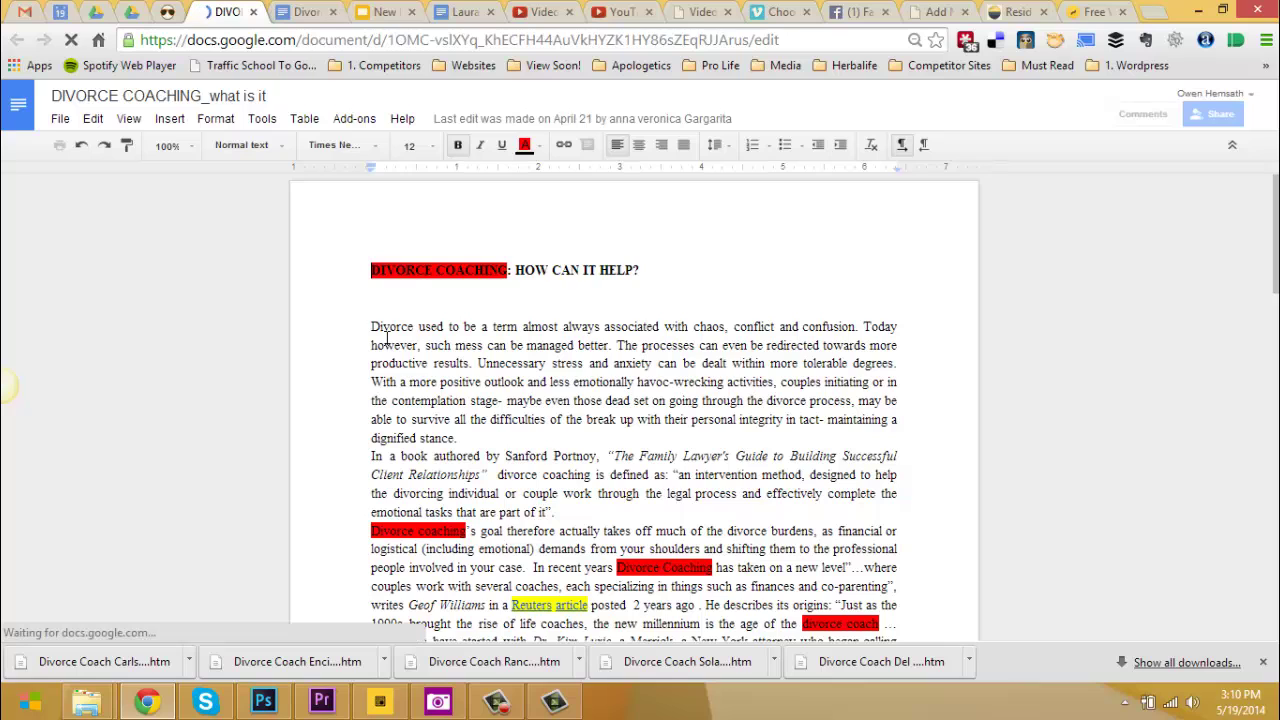
key("ctrl+a")
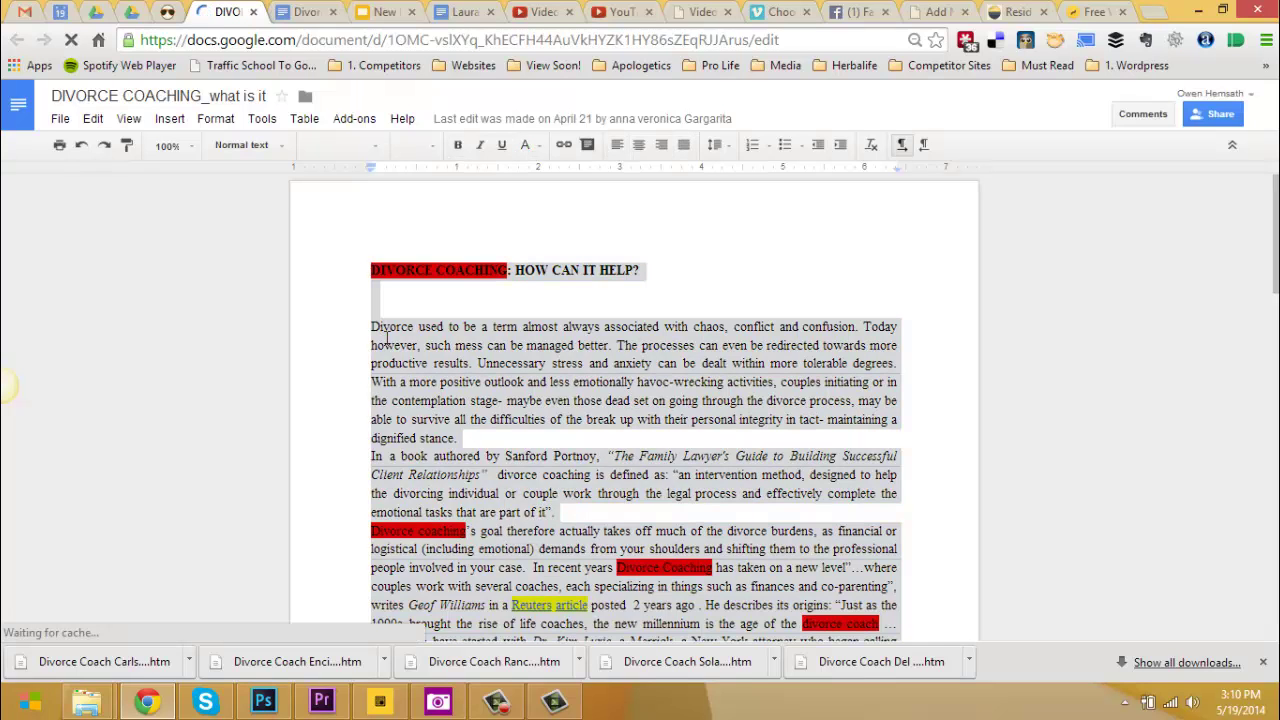
right_click(386, 339)
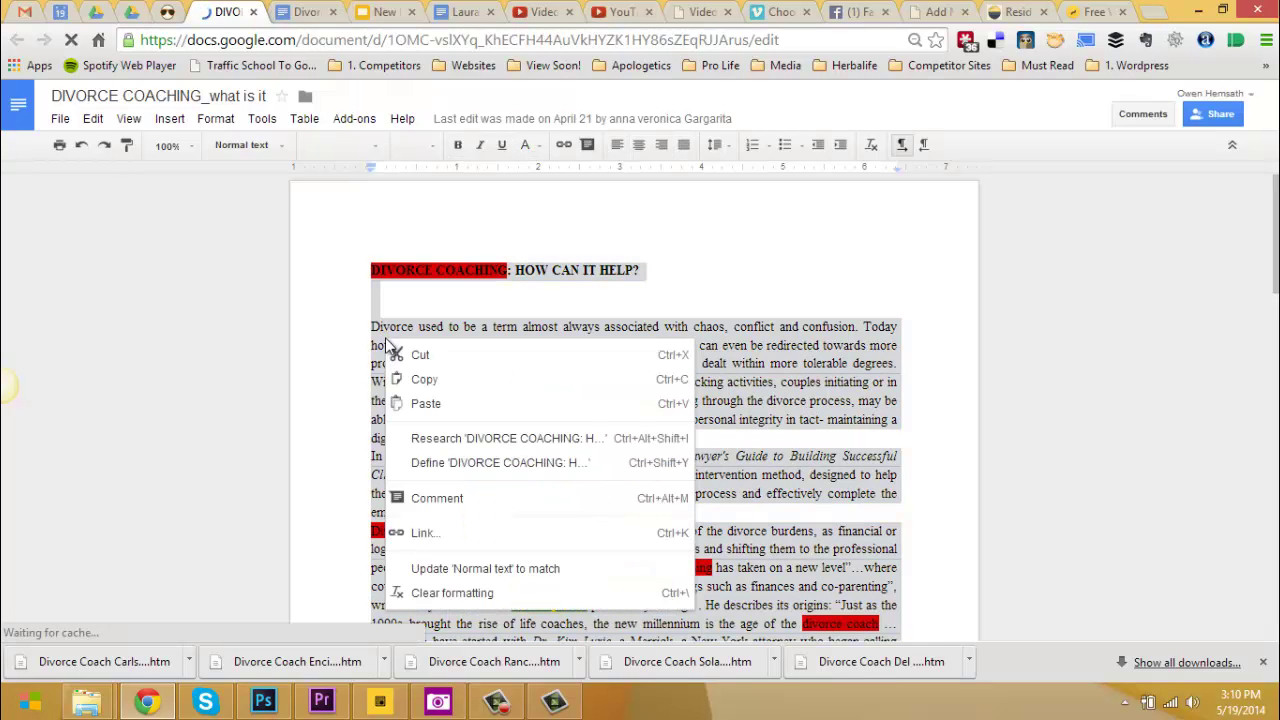
left_click(420, 380)
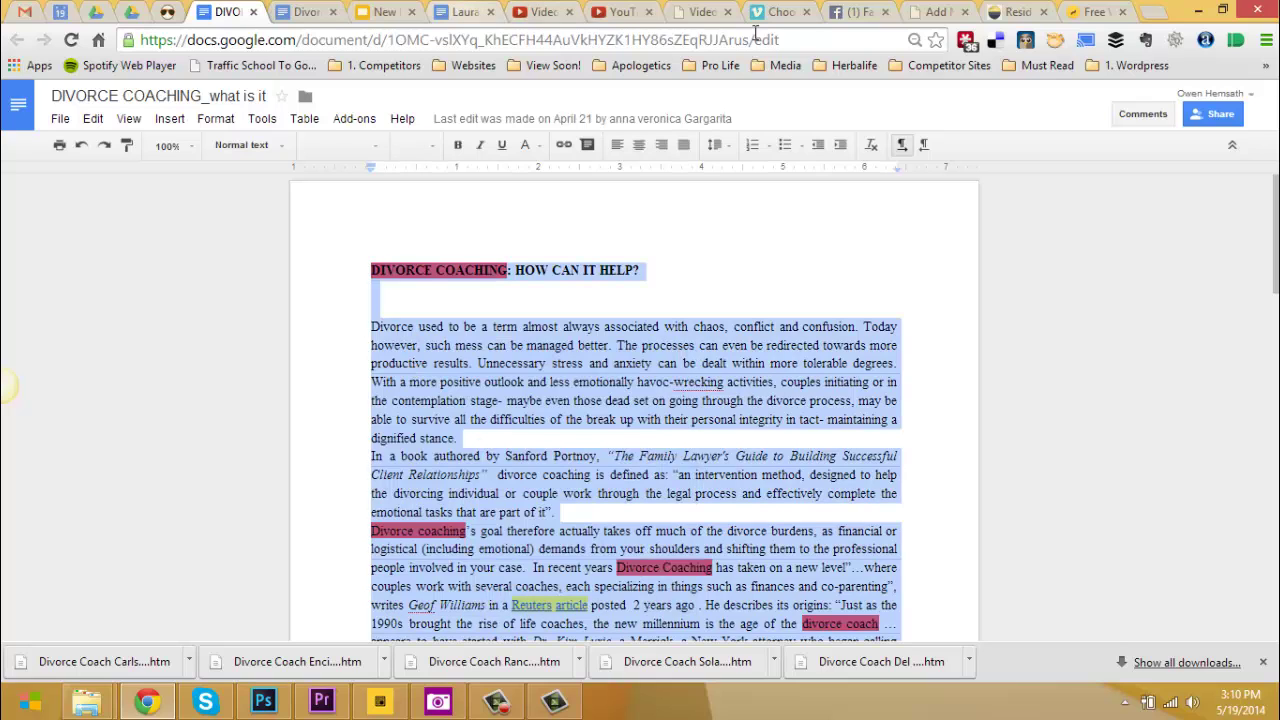
left_click(932, 11)
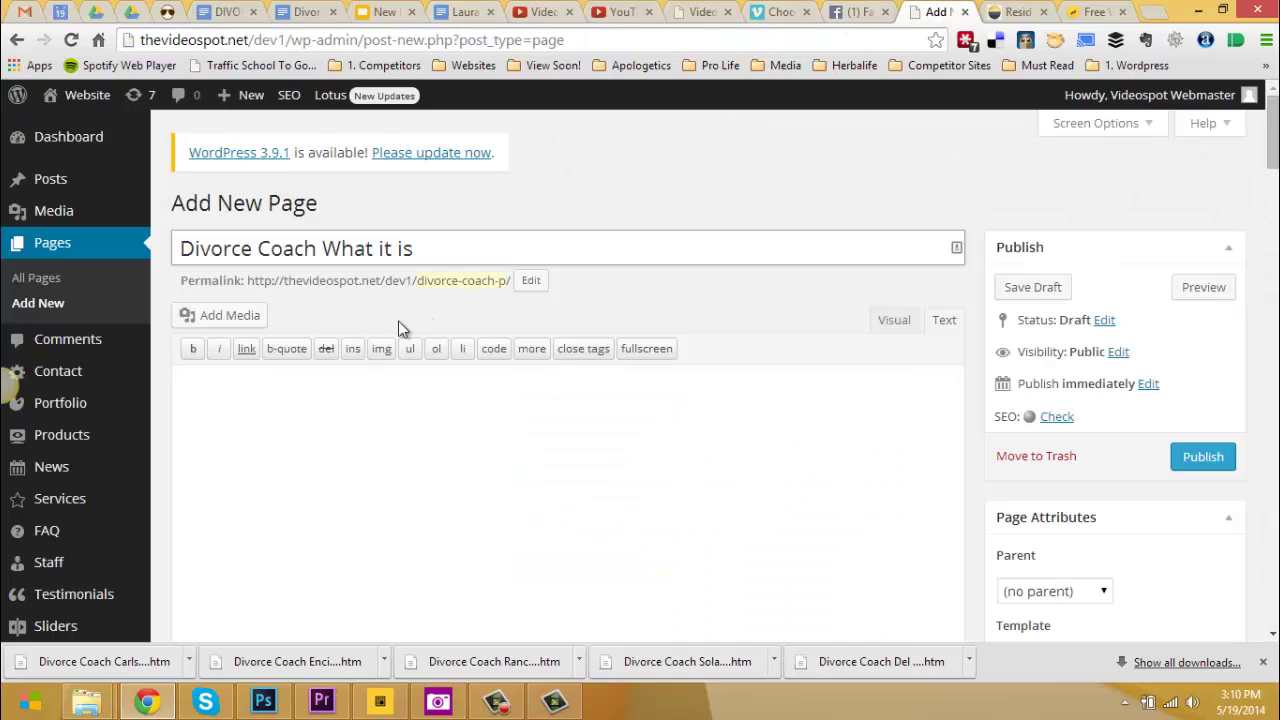
left_click(323, 408)
key("ctrl+v")
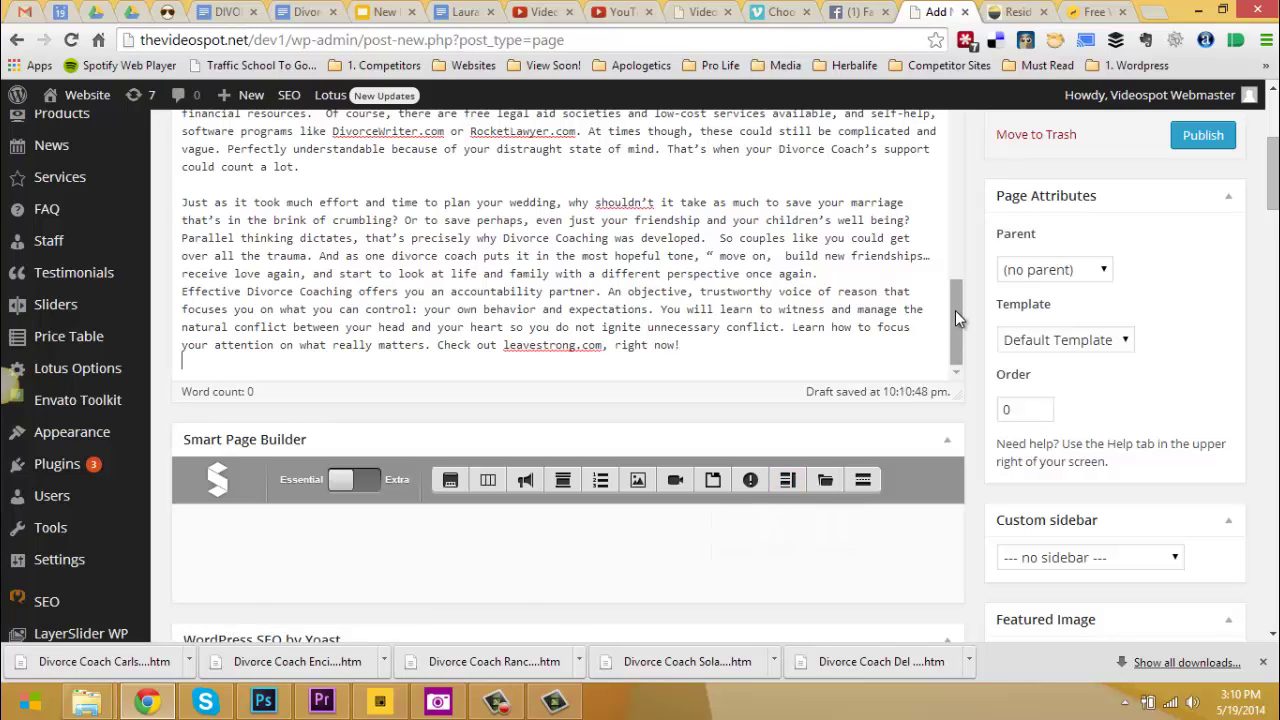
left_click_drag(955, 310, 955, 112)
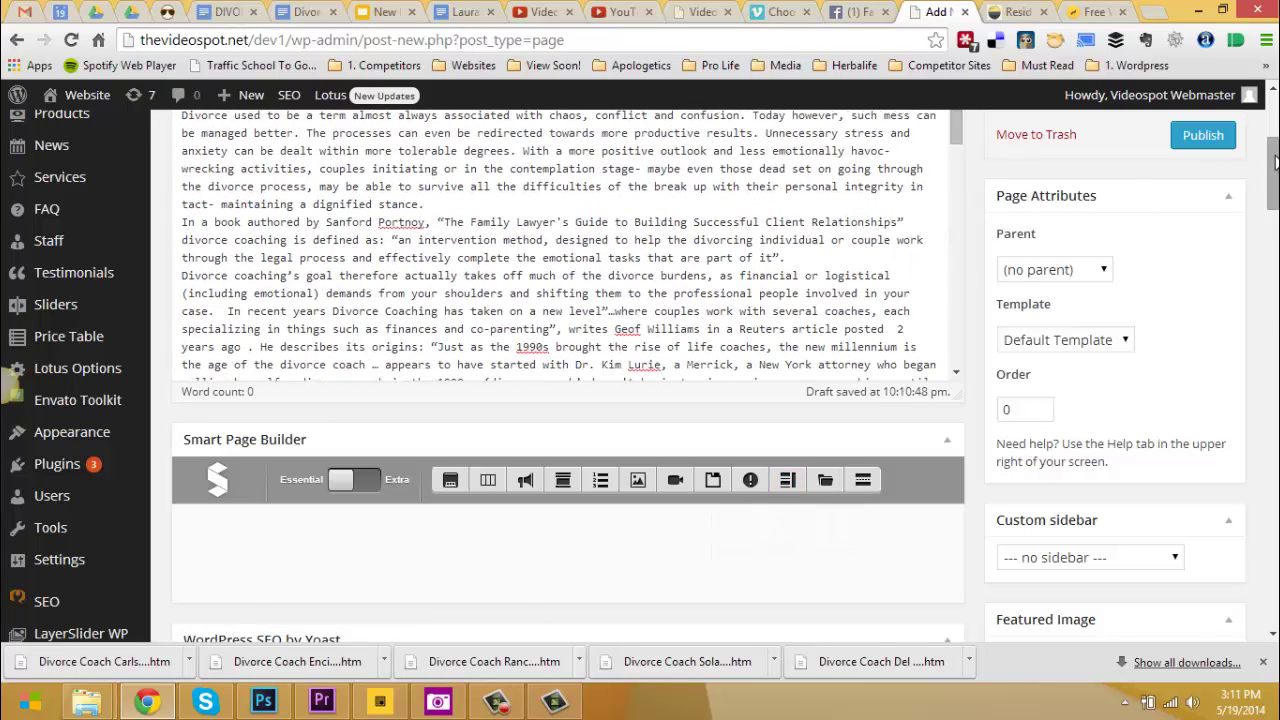
scroll(1275, 160, "up", 3)
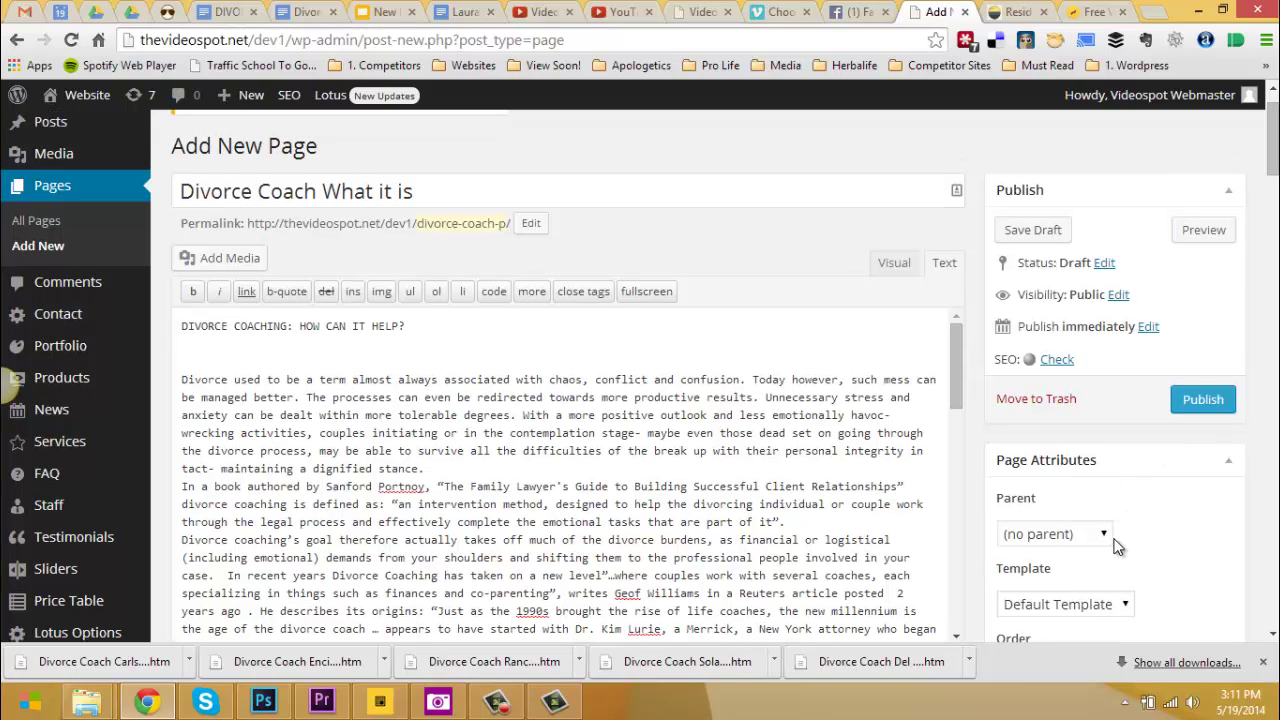
Set the parent of the "Divorce Coach What it is" page to Divorce Coaching Silo and save the draft.
left_click(1105, 534)
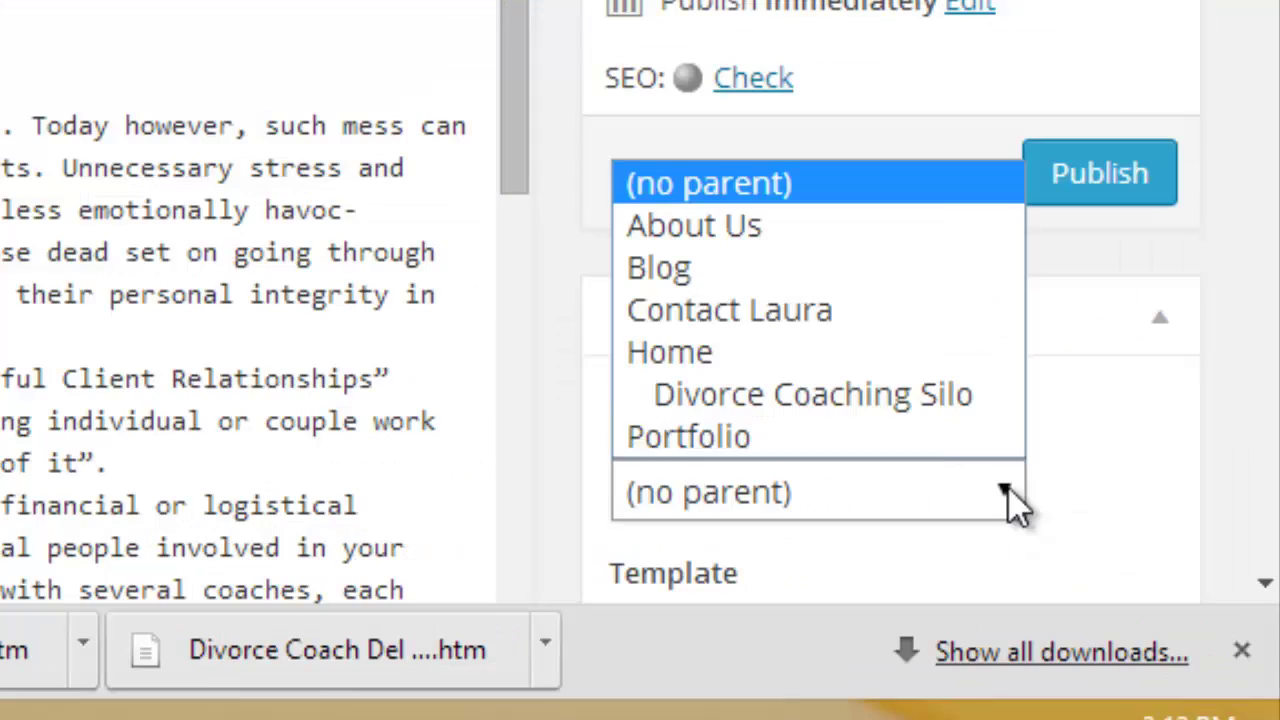
left_click(1115, 498)
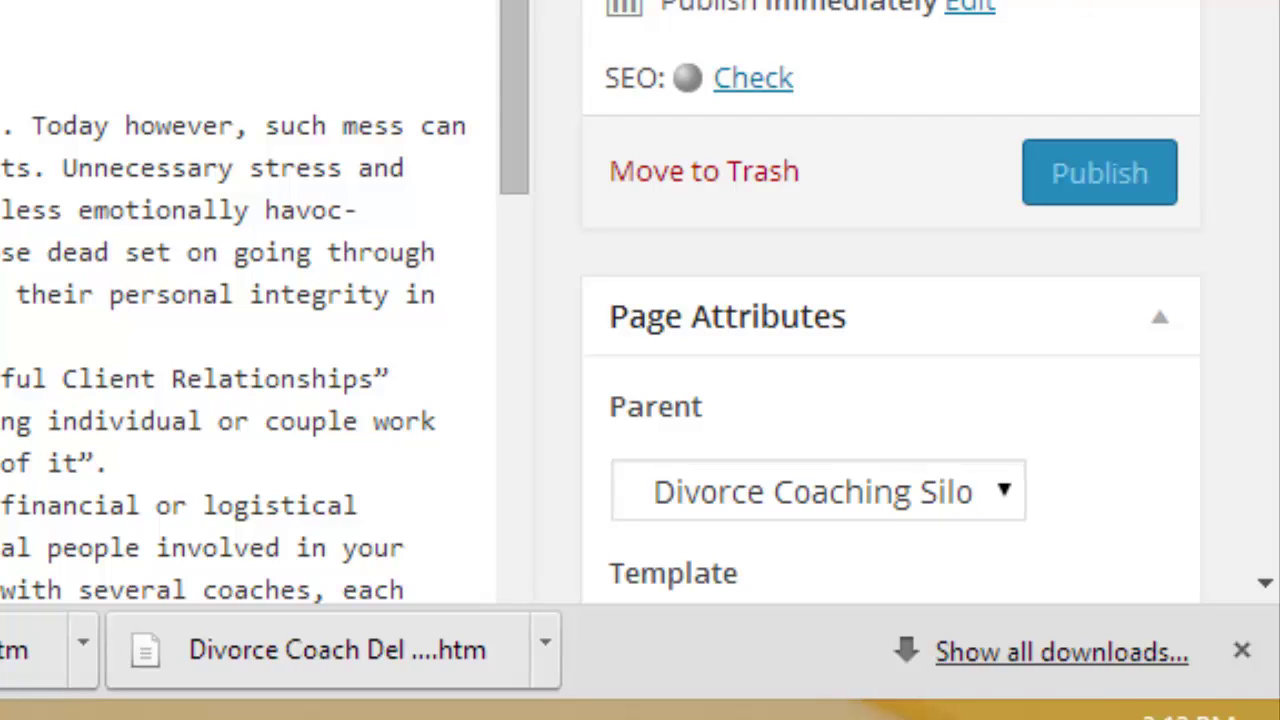
scroll(890, 330, "down", 4)
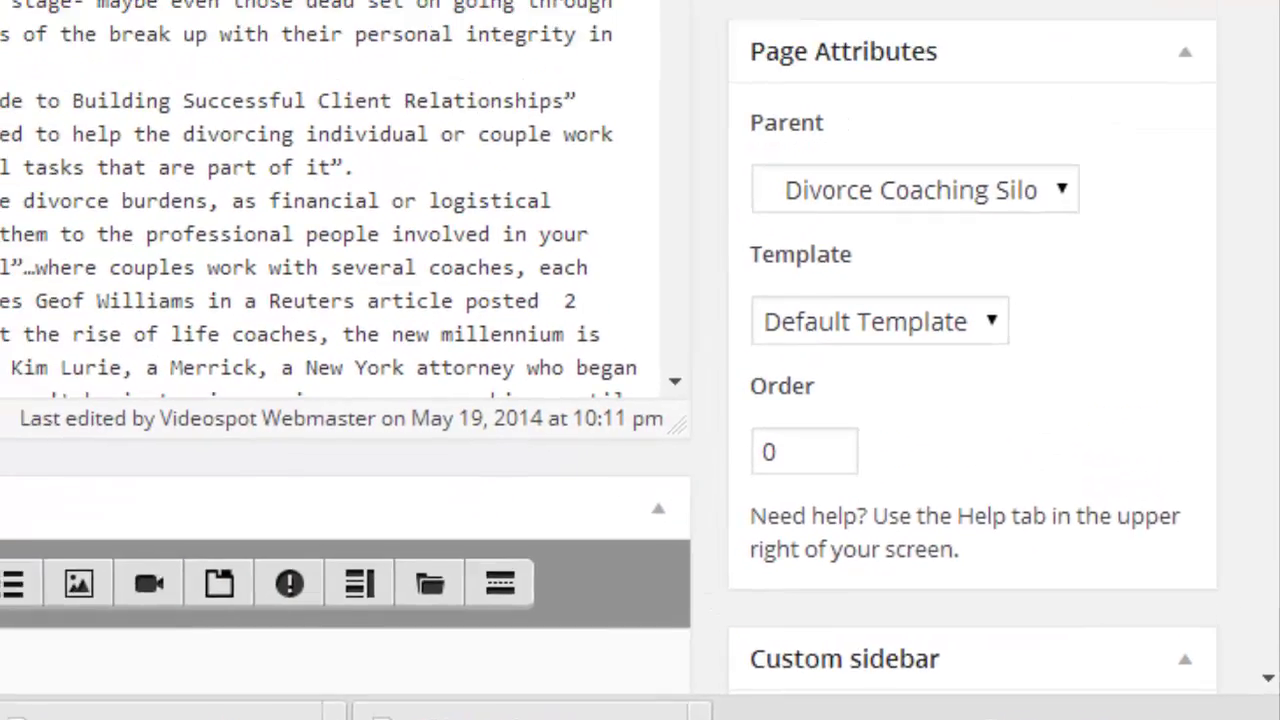
scroll(890, 330, "up", 3)
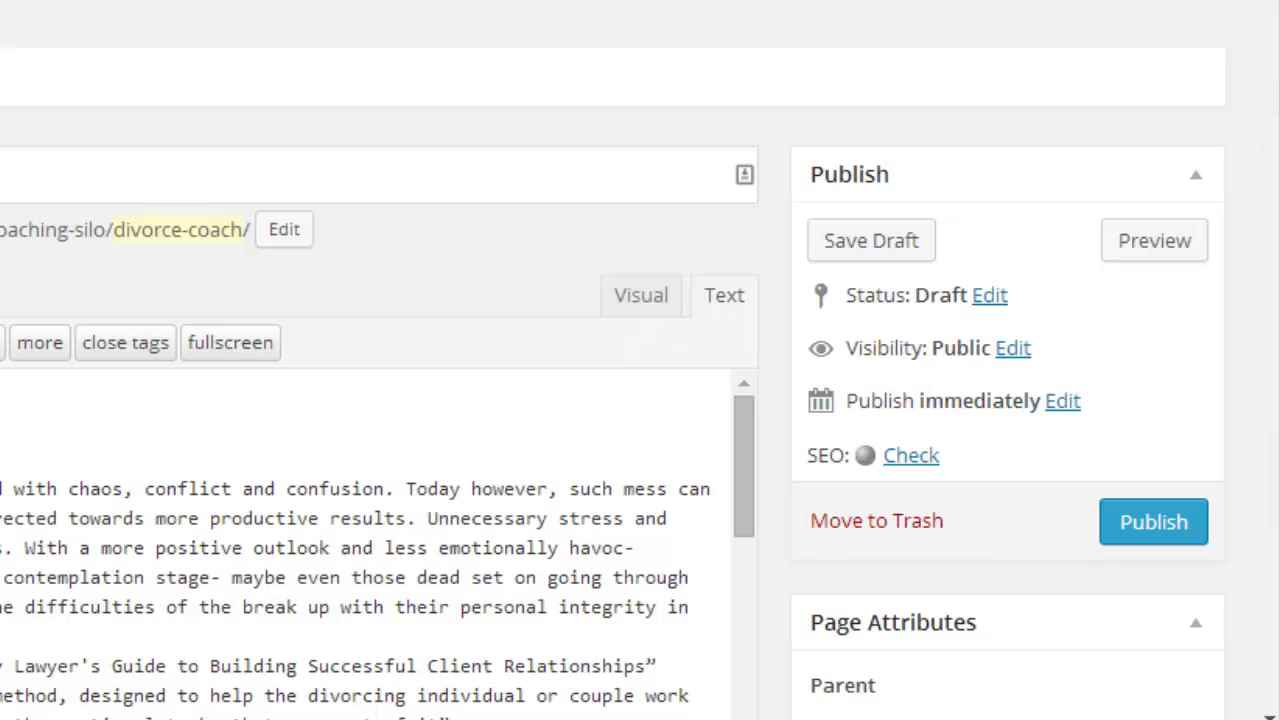
Review the available parent pages for "Divorce Coach What it is", keeping Divorce Coaching Silo, and check the page's permalink and content.
scroll(1240, 25, "down", 8)
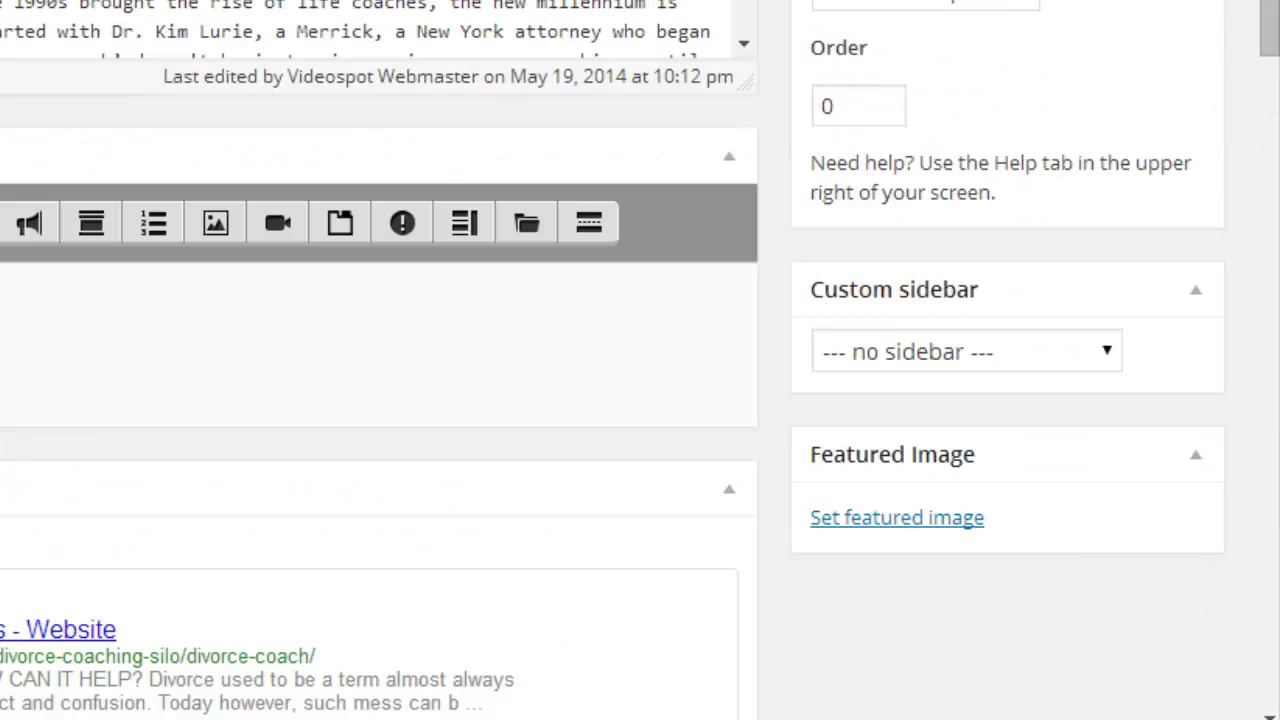
left_click(956, 1)
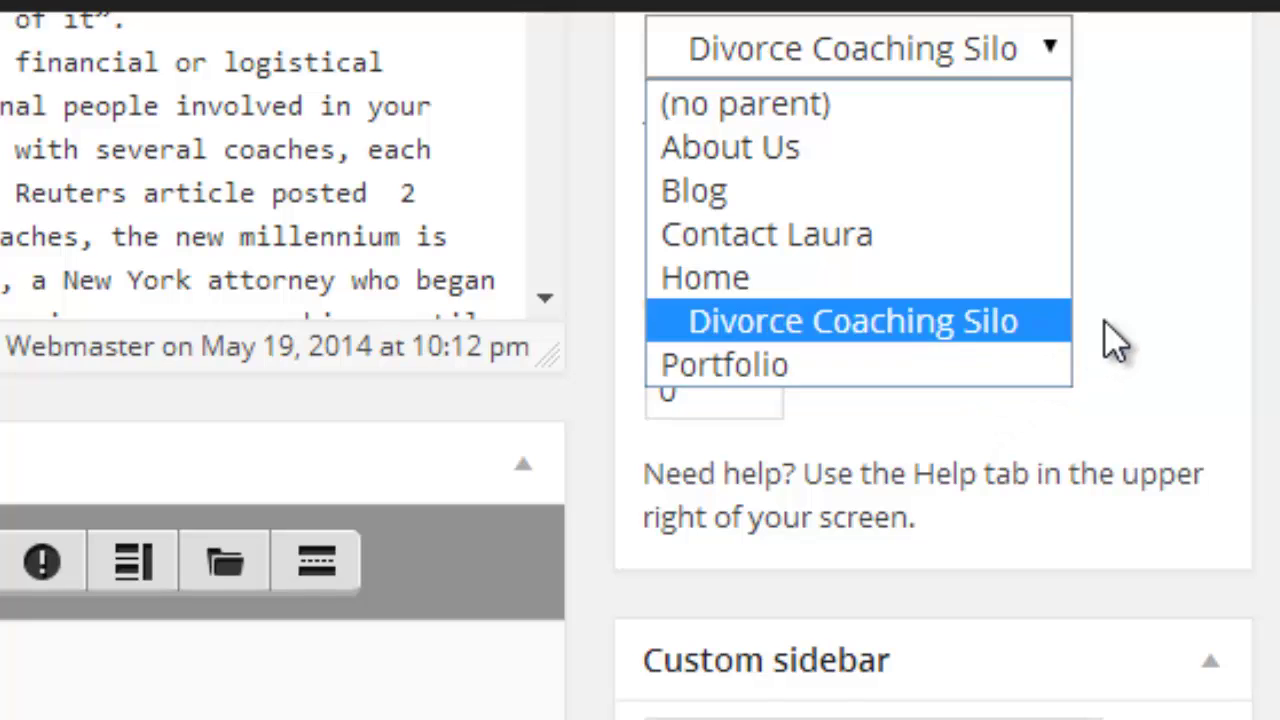
left_click(1135, 338)
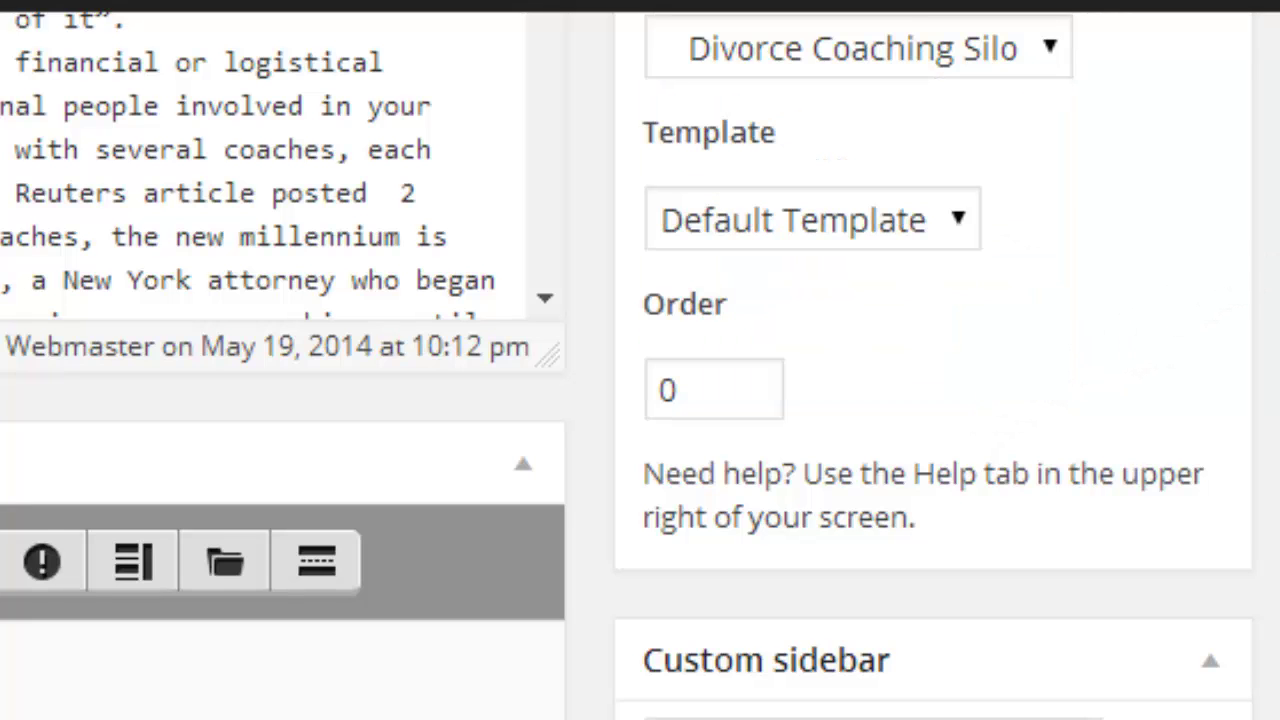
scroll(1074, 591, "up", 5)
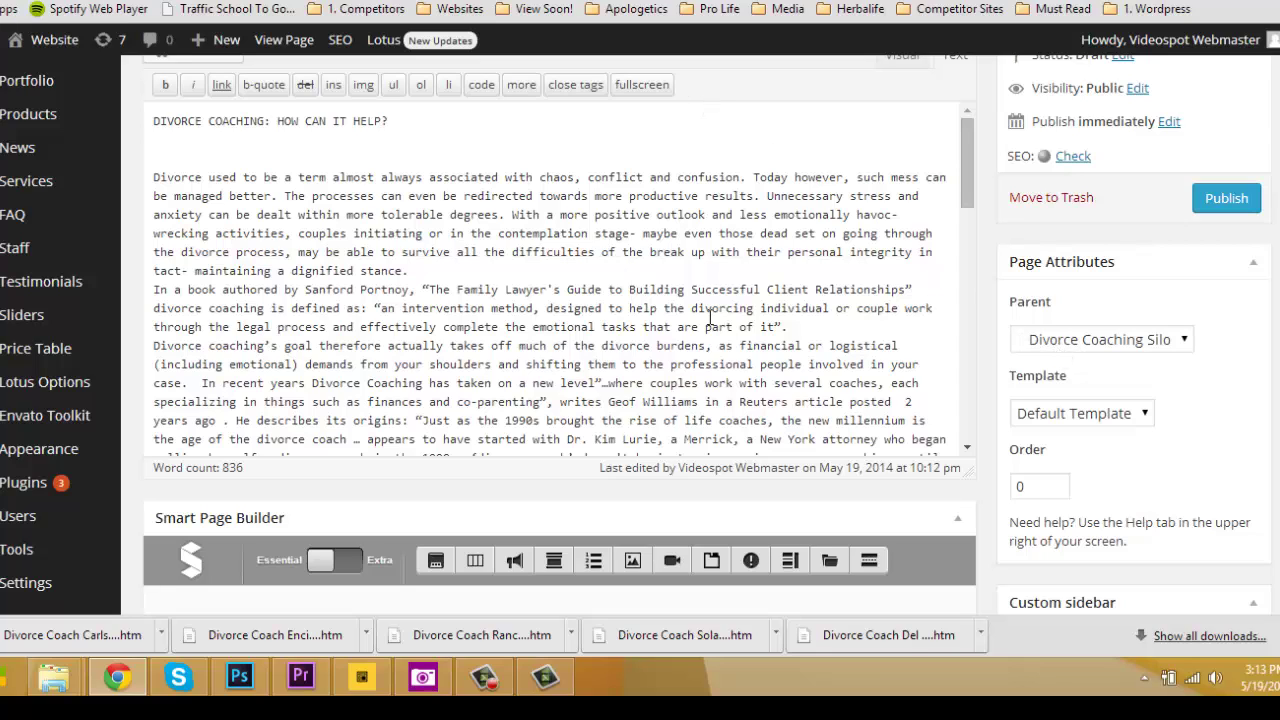
scroll(1276, 162, "up", 3)
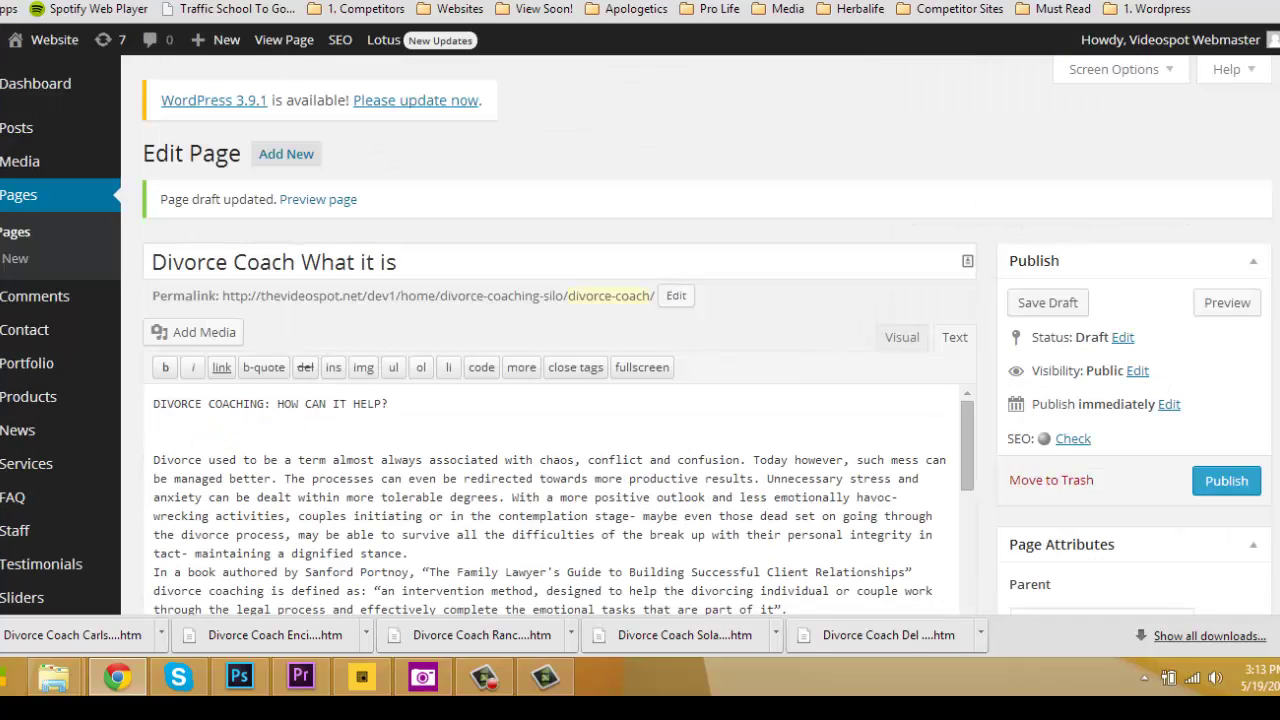
scroll(1214, 200, "down", 1)
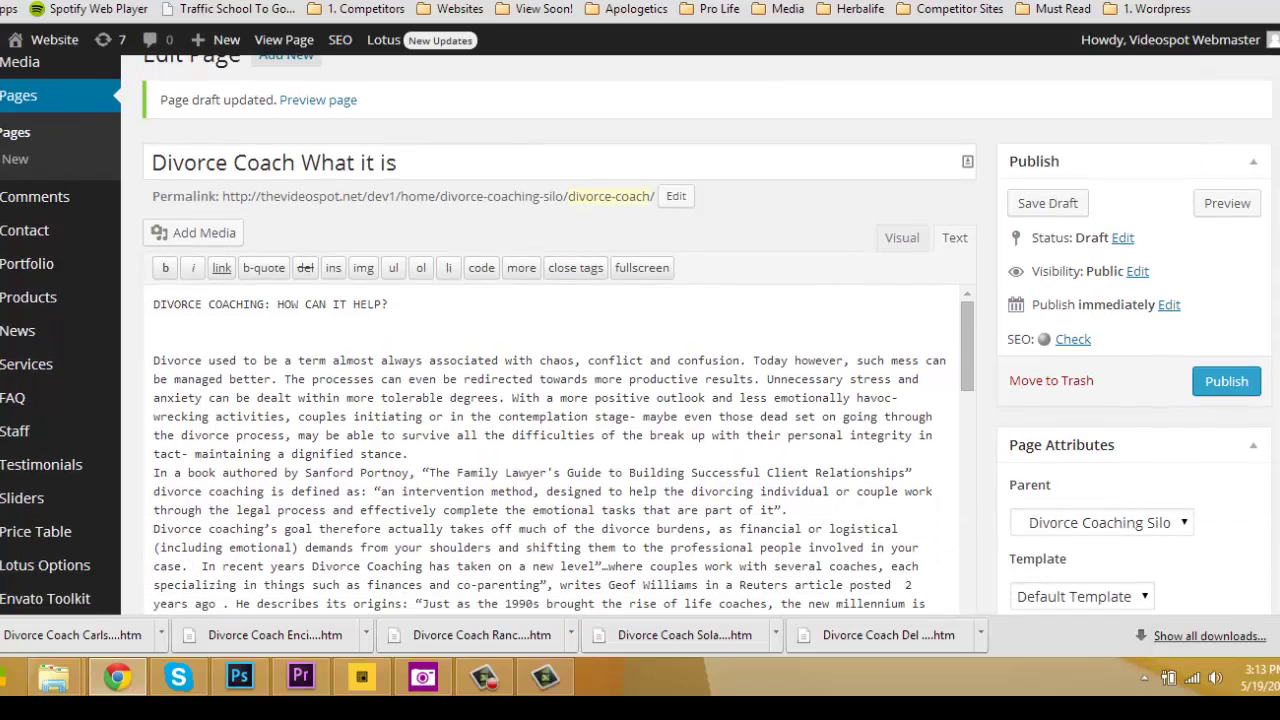